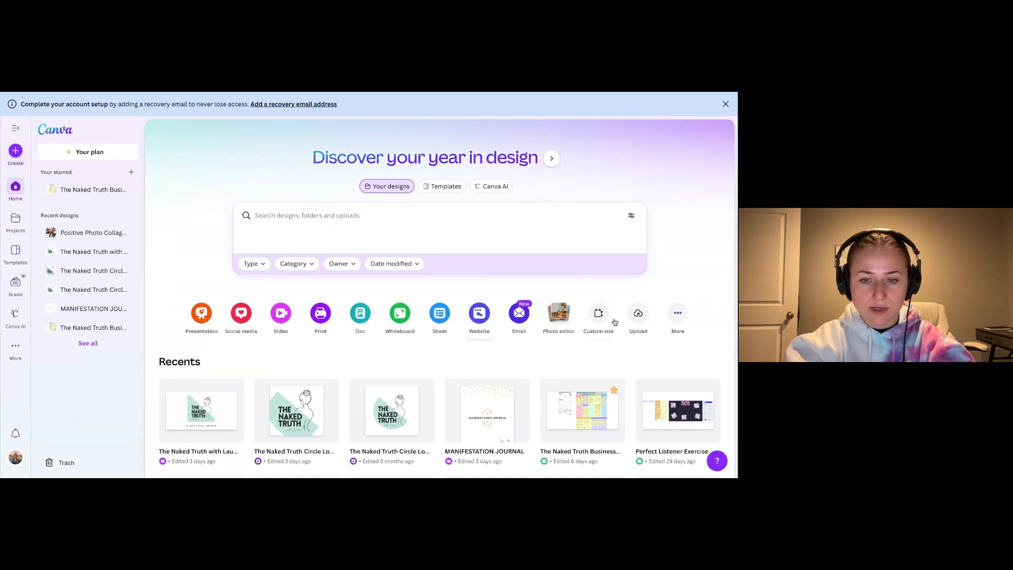
Search the new-design formats for "desktop".
click(678, 314)
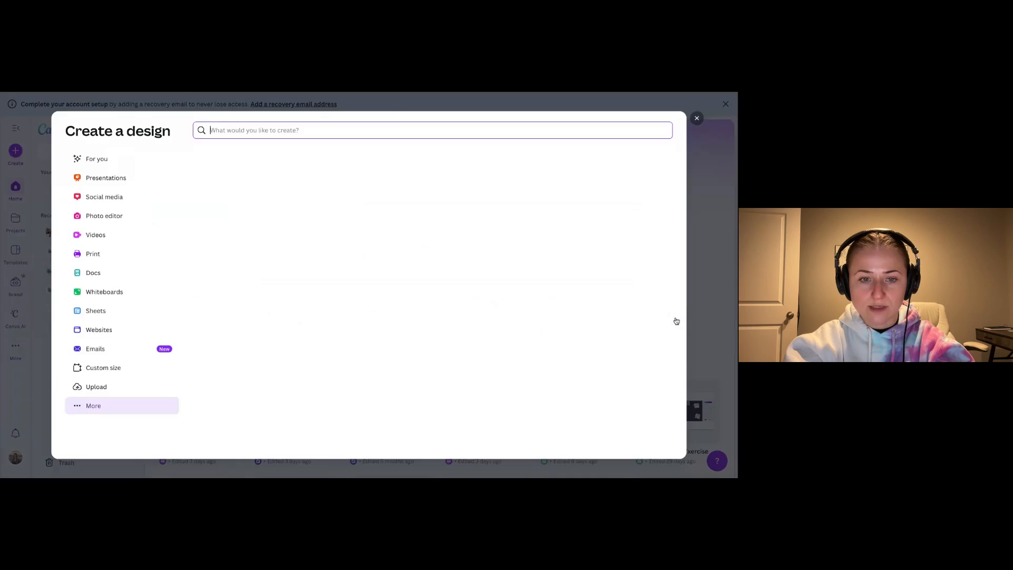
click(696, 119)
click(677, 314)
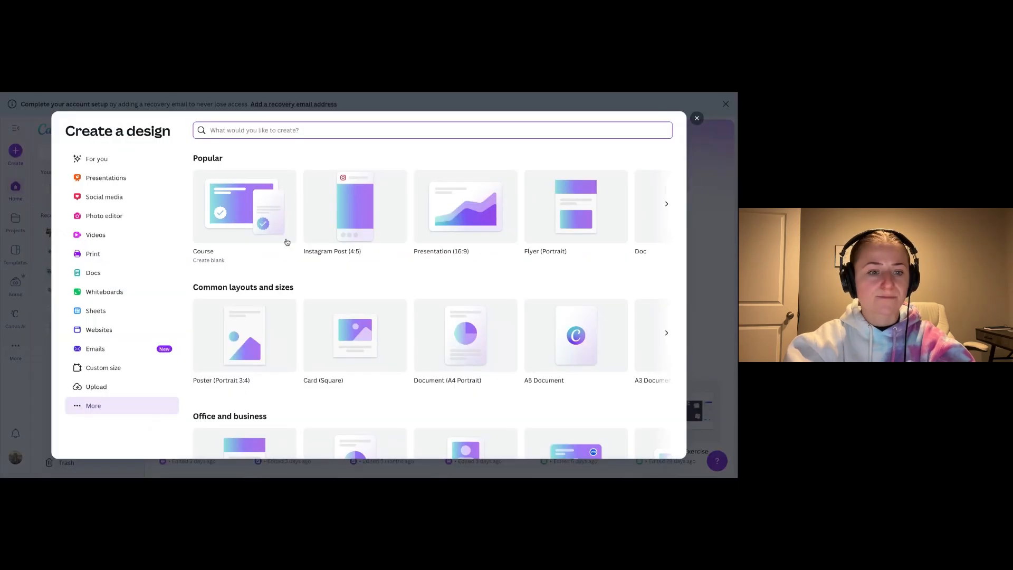
text(deskp)
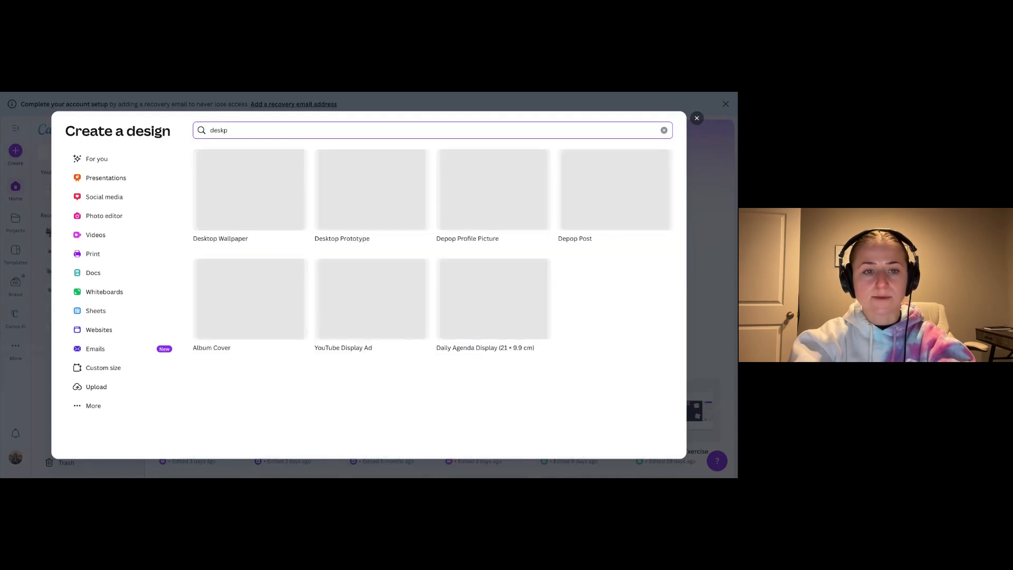
key(BackSpace)
text(top)
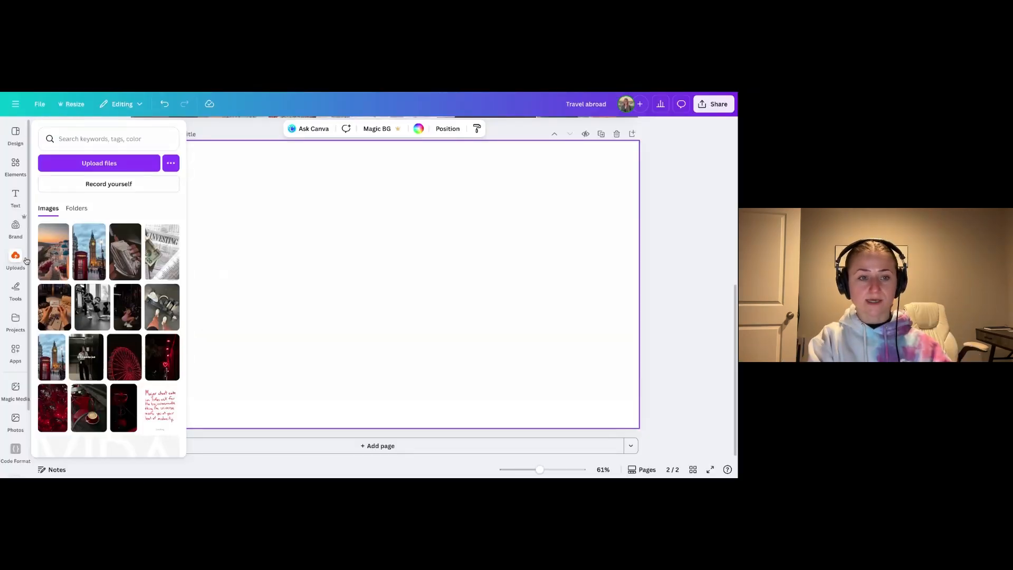
Add the Santorini sunset photo from the uploads to page 2, enlarge it and place it in the page's lower-left corner.
click(114, 170)
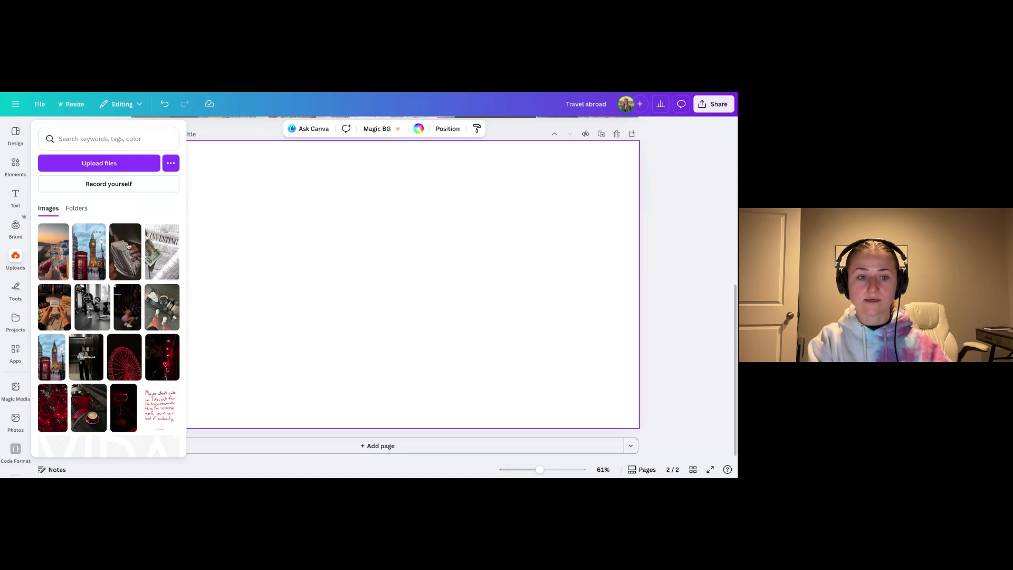
click(61, 265)
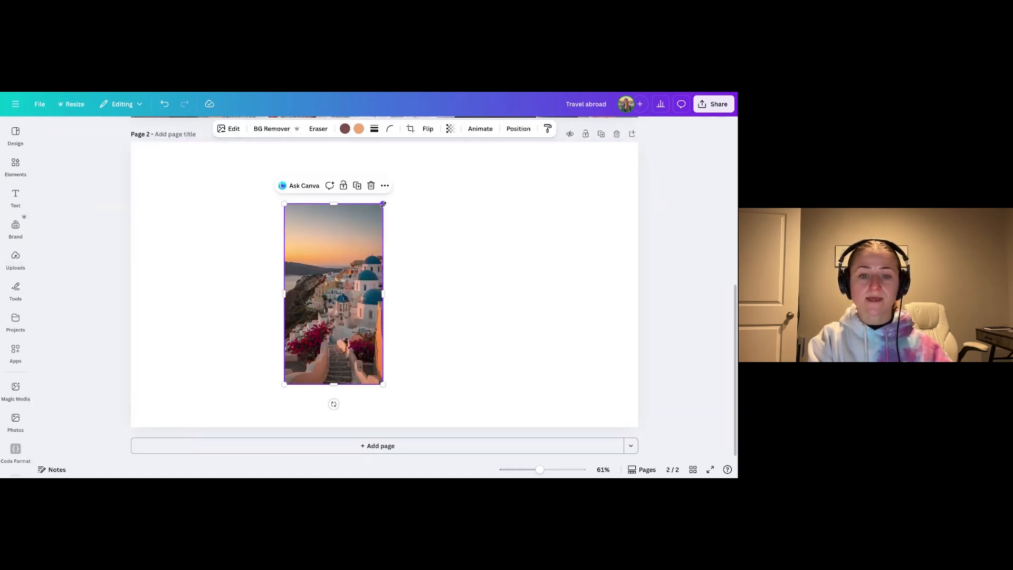
drag(383, 203, 403, 166)
drag(325, 321, 176, 362)
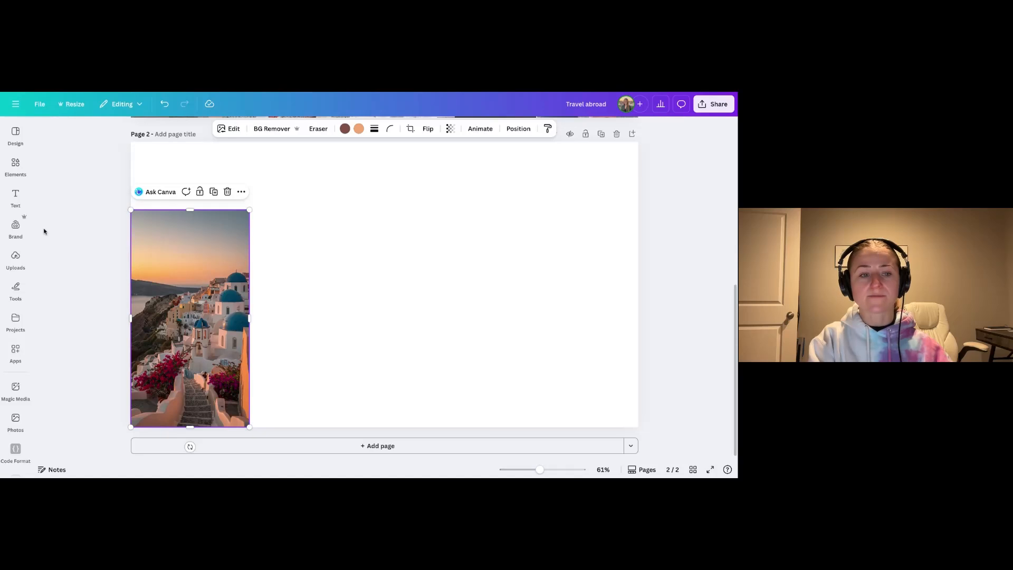
Add the Big Ben and cash-in-hand photos from the uploads, moving the cash photo to the right of the Big Ben photo.
click(16, 257)
click(85, 257)
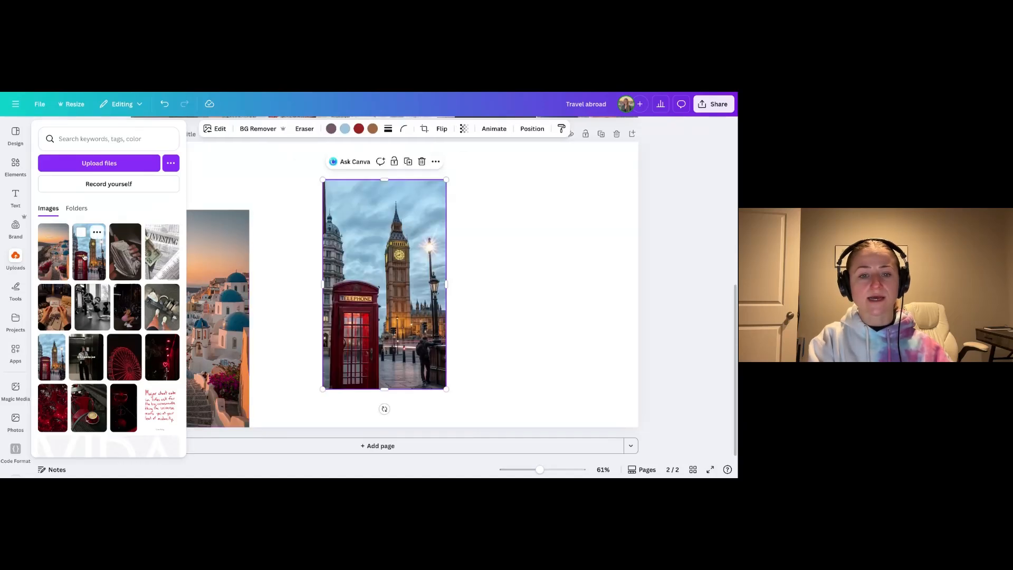
click(131, 256)
drag(393, 262, 518, 245)
Add the investing newspaper photo from the uploads and enlarge it in the page's upper-right corner.
click(15, 257)
click(163, 248)
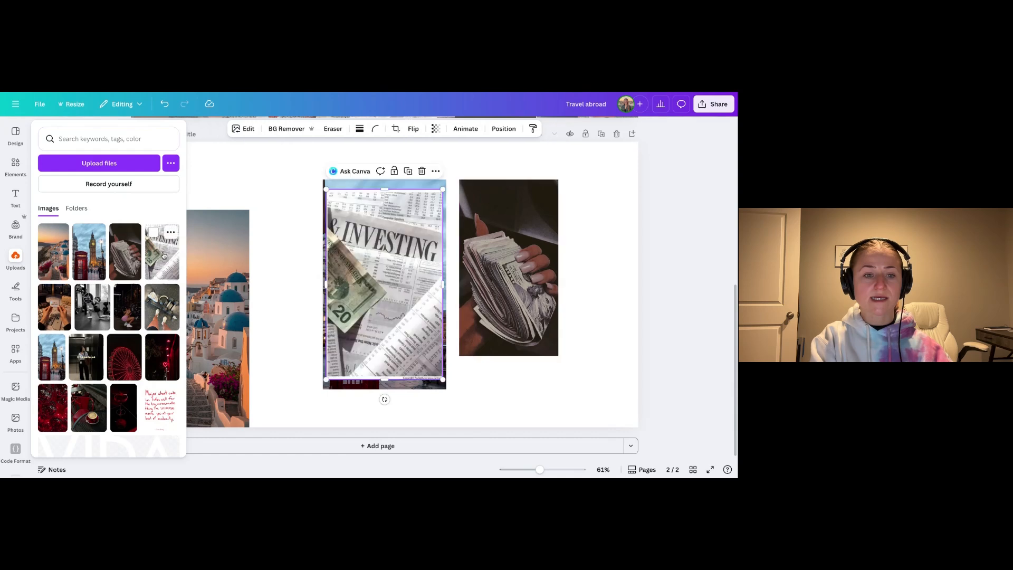
drag(389, 285, 585, 237)
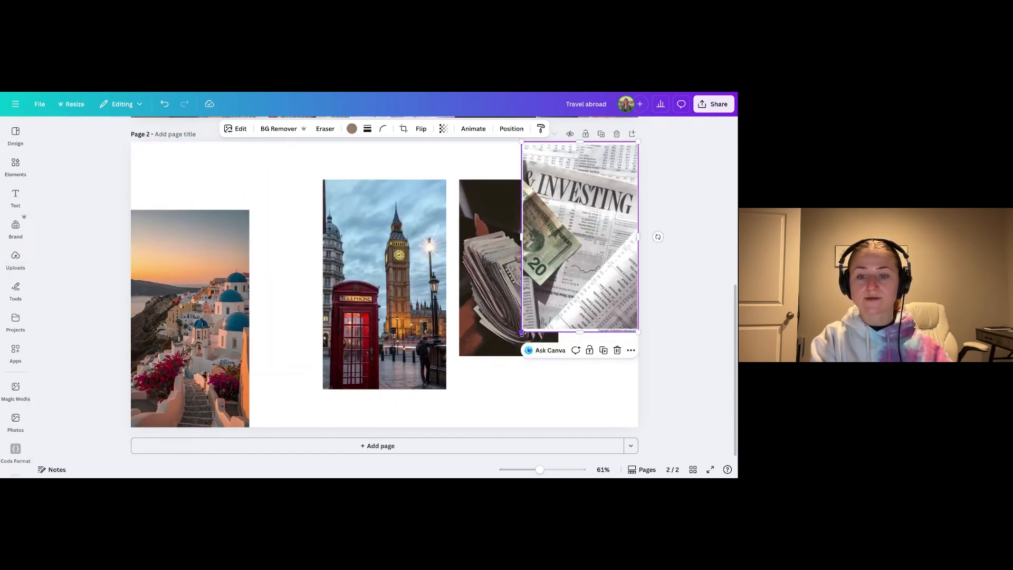
drag(523, 331, 509, 353)
Move the Big Ben photo to the page's top edge beside the Santorini photo, and the cash photo to the bottom edge near the centre.
click(389, 317)
drag(389, 316, 285, 243)
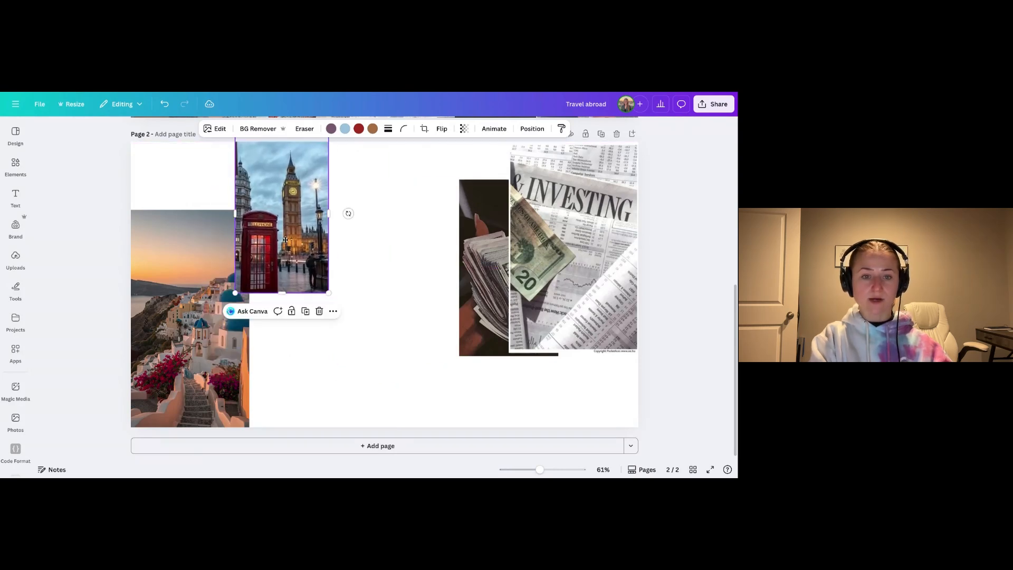
drag(473, 273, 365, 334)
drag(407, 423, 410, 427)
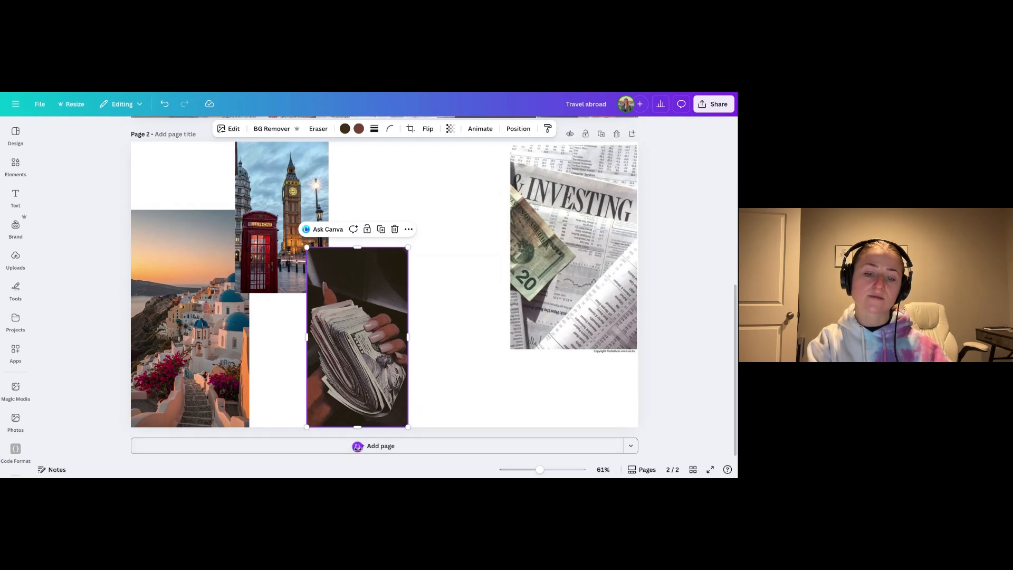
Rotate the cash photo to about -47°, crop off its upper end and shift it against the Santorini and Big Ben photos.
drag(357, 446, 448, 408)
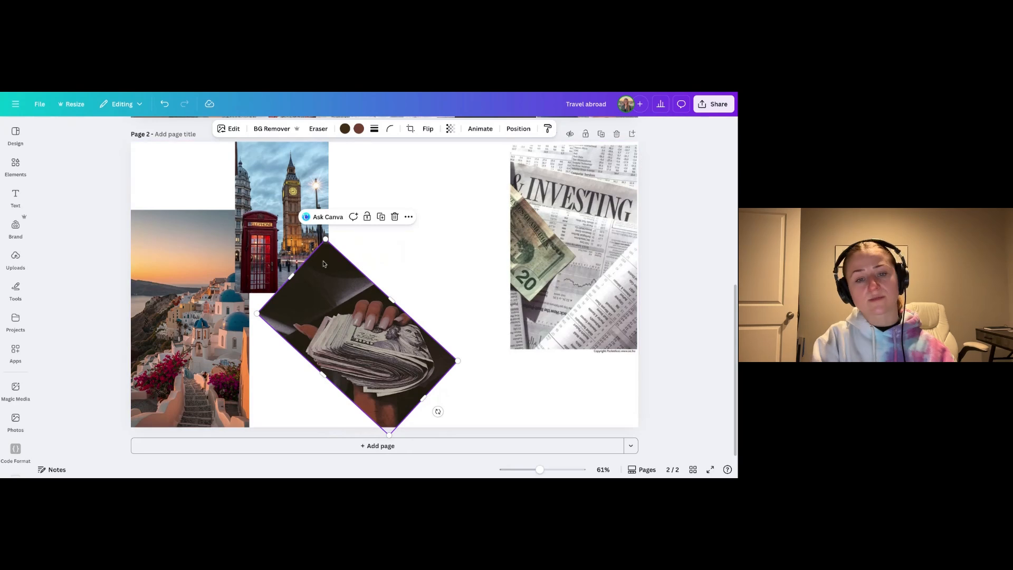
double_click(352, 311)
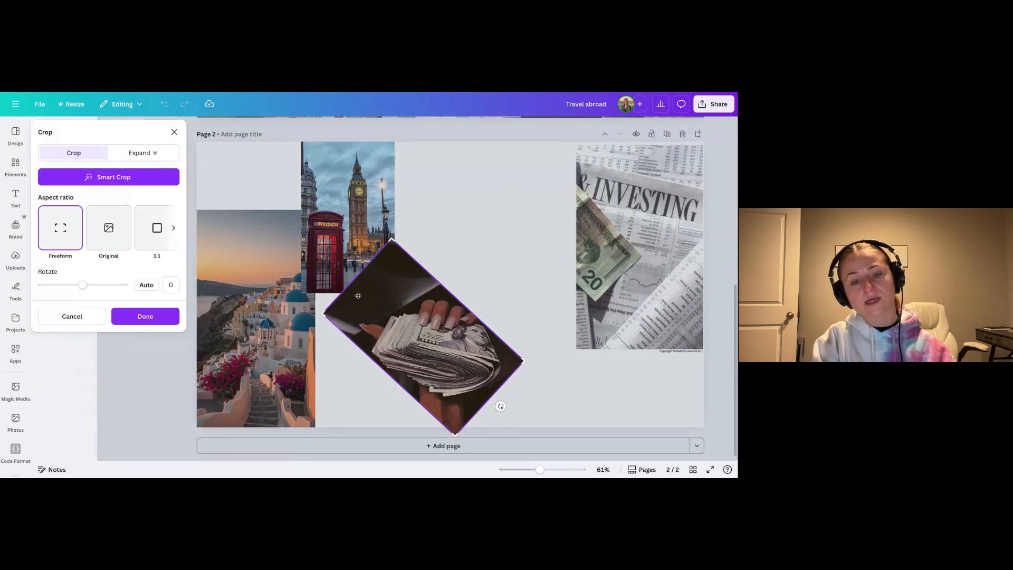
drag(393, 241, 418, 251)
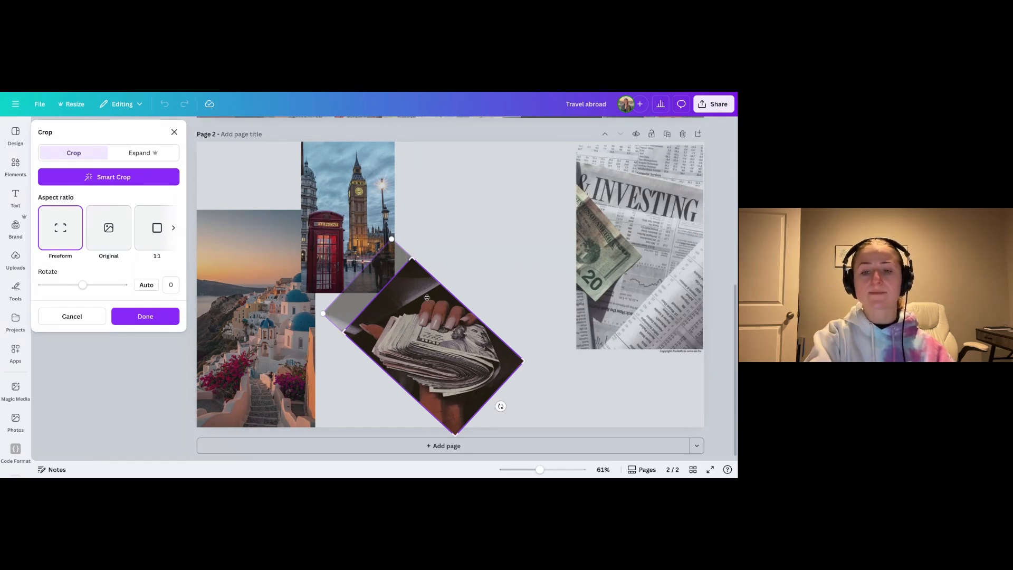
key(Return)
drag(372, 360, 332, 345)
drag(418, 346, 331, 319)
Add the photo of dumbbells and white shoes from the uploads and place it at the page's top edge beside the newspaper photo.
click(15, 259)
click(162, 304)
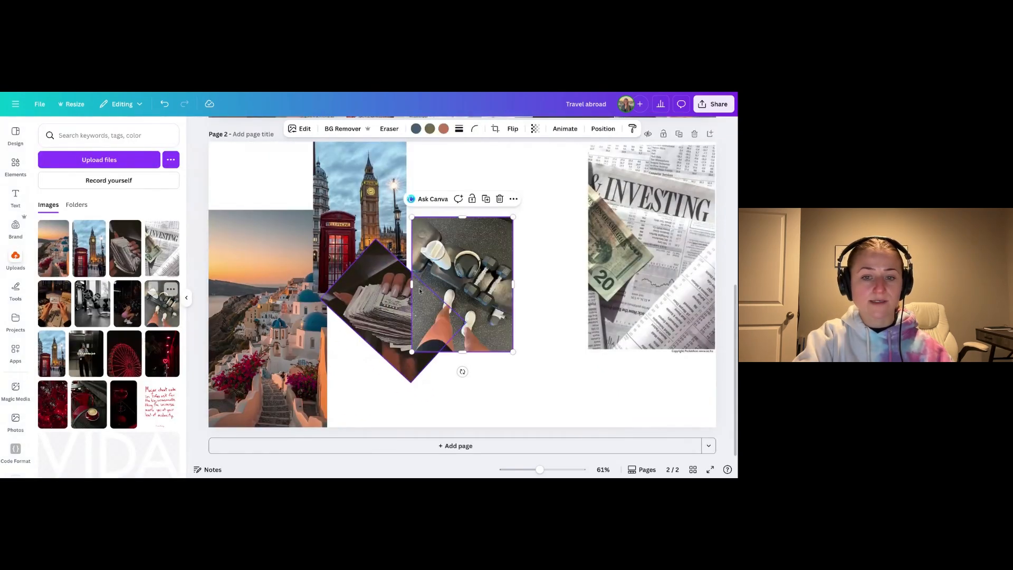
drag(419, 290, 500, 216)
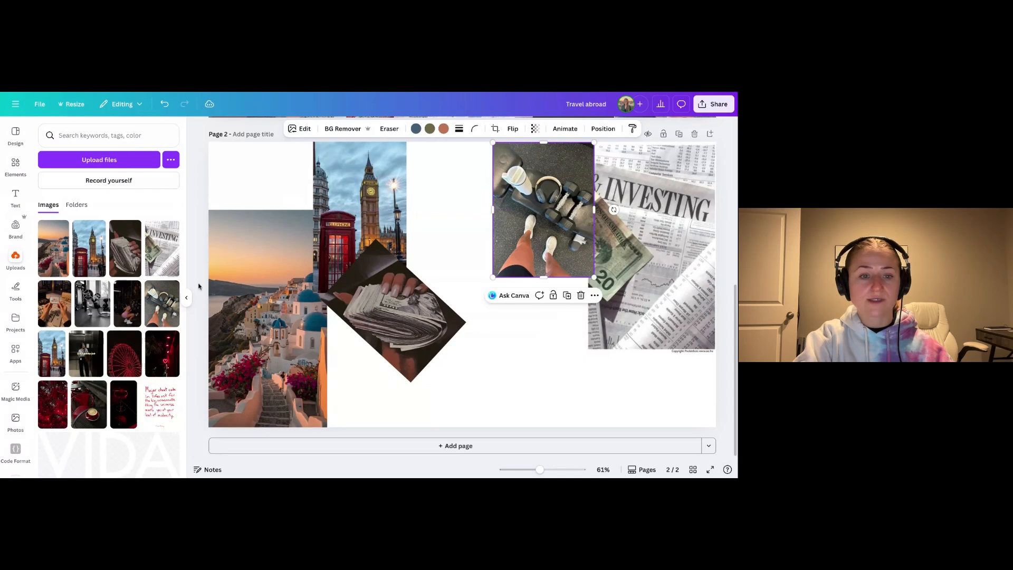
Add the black-and-white lunge photo and fit it beside the dumbbell photo in the page's lower-right area, enlarging the lunge photo.
click(79, 307)
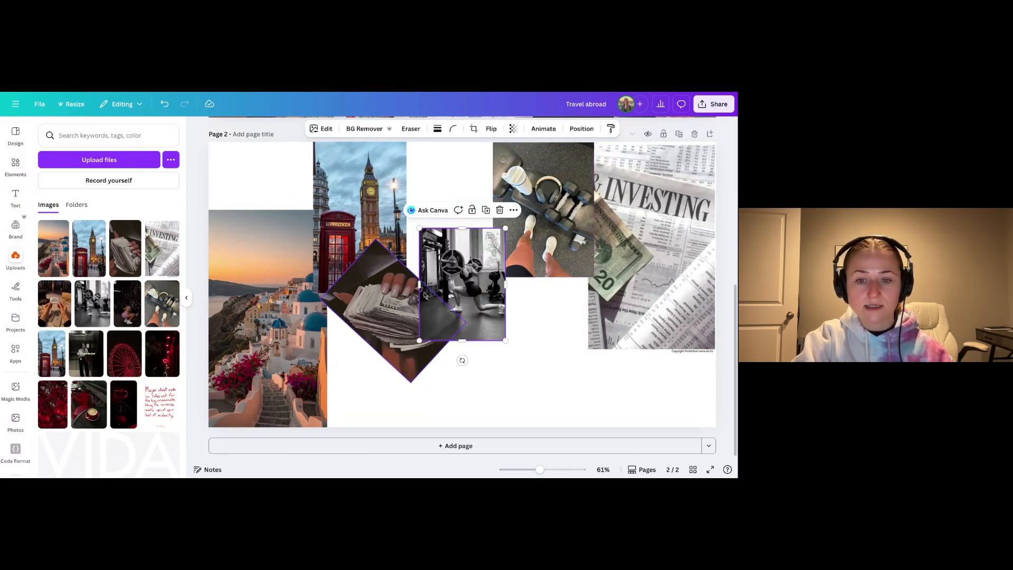
drag(425, 296, 490, 372)
drag(556, 206, 678, 354)
drag(615, 292, 631, 315)
drag(535, 377, 605, 361)
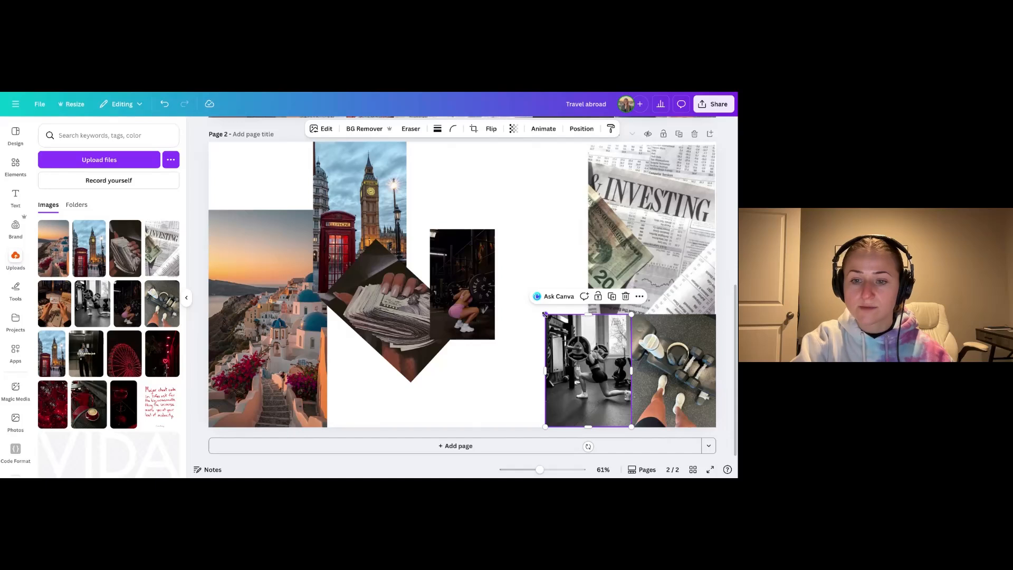
drag(546, 315, 514, 273)
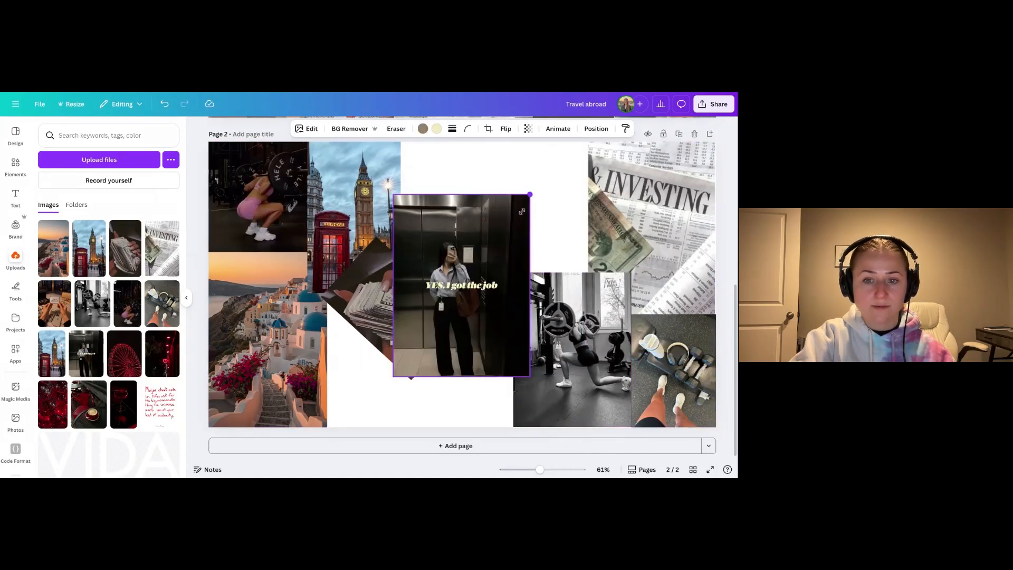
Fit the "YES, I got the job" photo at the top edge beside the Big Ben photo, and bring the cash photo to the front.
drag(459, 288, 492, 206)
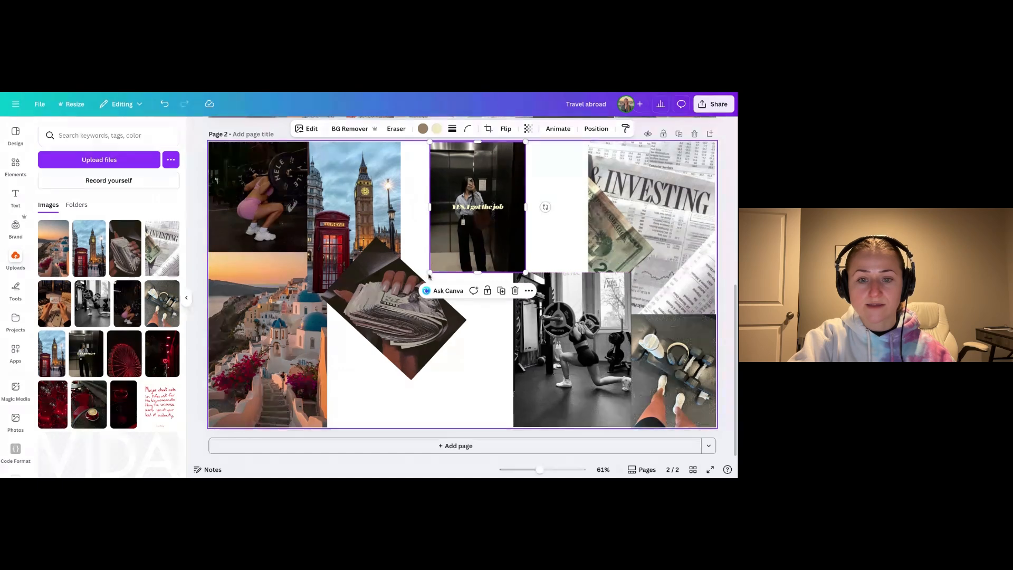
drag(429, 275, 401, 311)
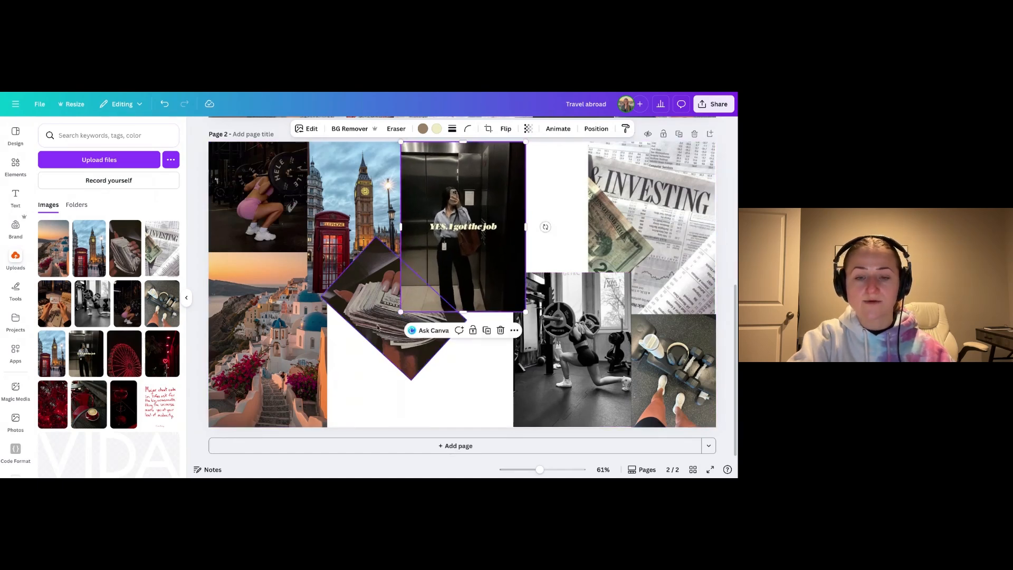
click(373, 300)
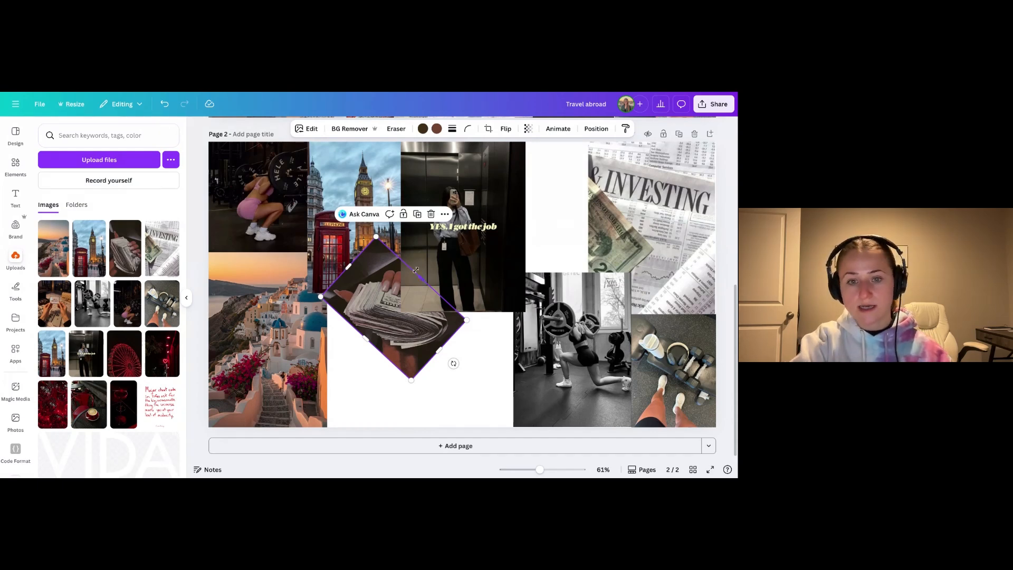
click(595, 129)
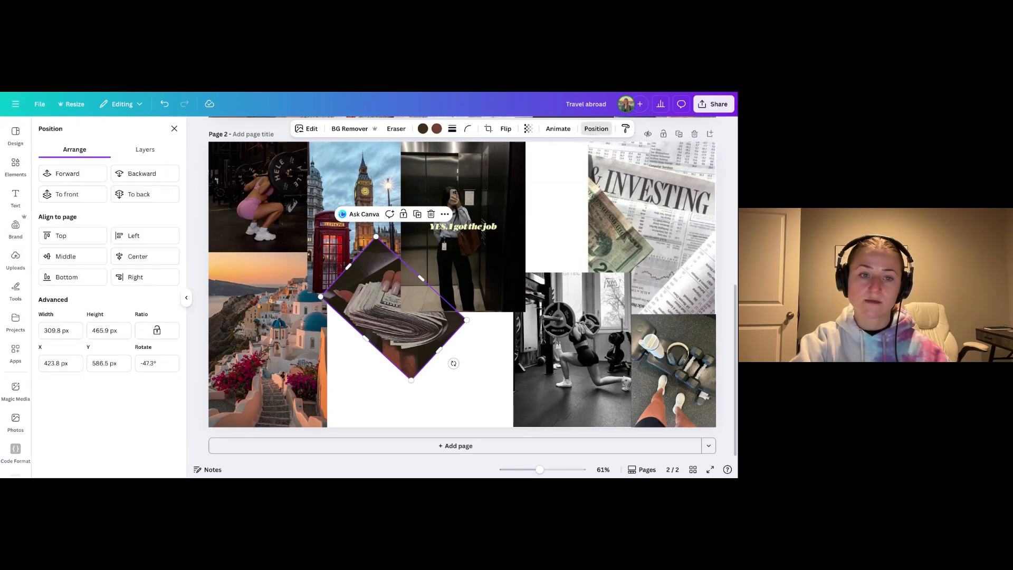
click(86, 198)
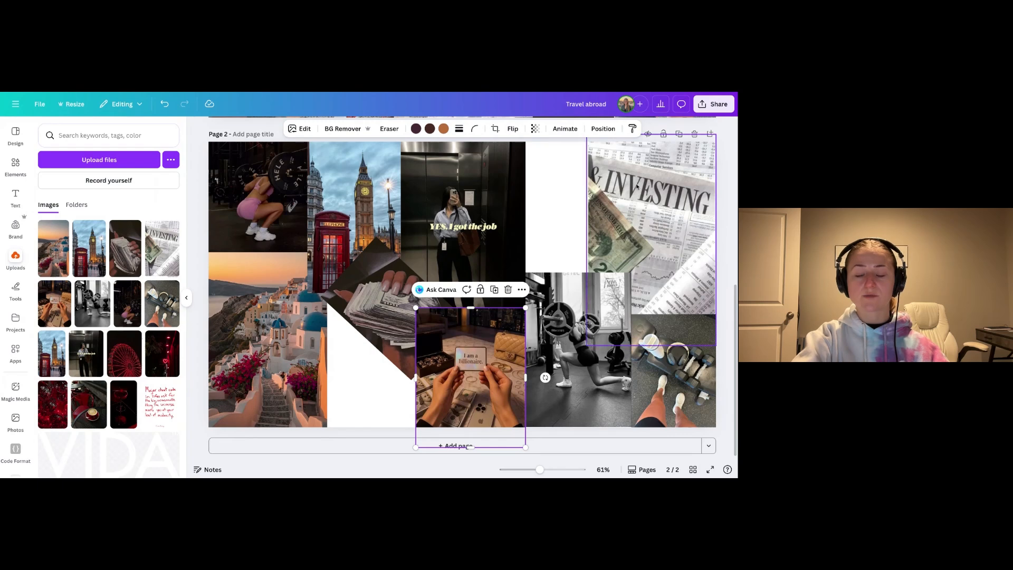
Send the "I am a billionaire" photo to the back and bring it forward until it overlaps the lunge photo.
click(603, 128)
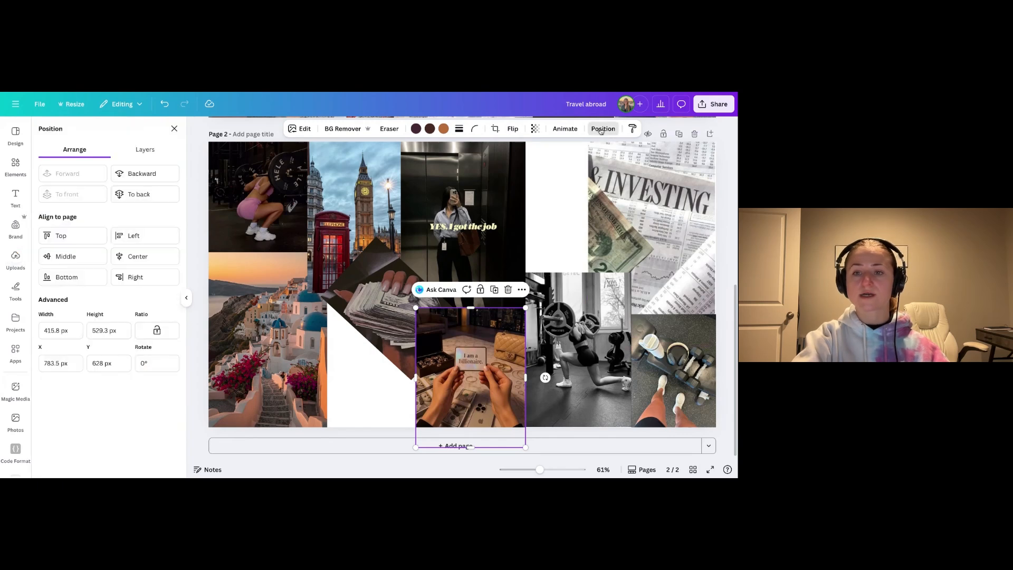
click(167, 194)
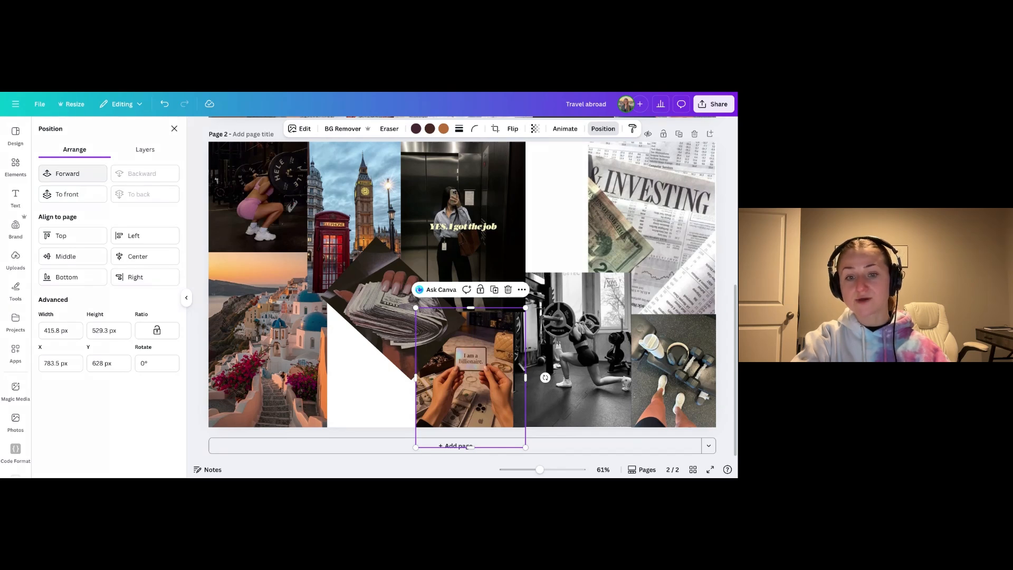
click(67, 173)
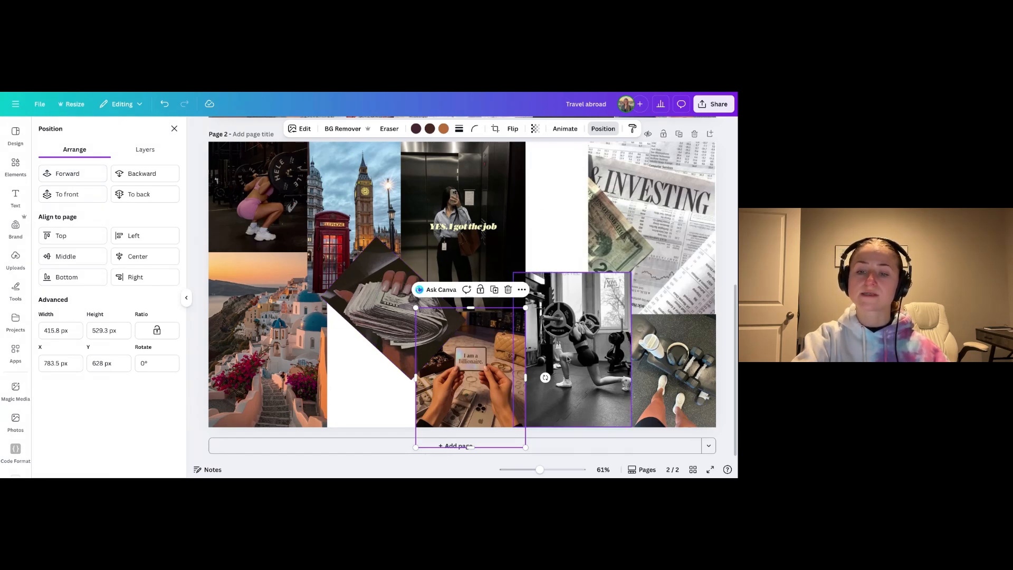
click(388, 315)
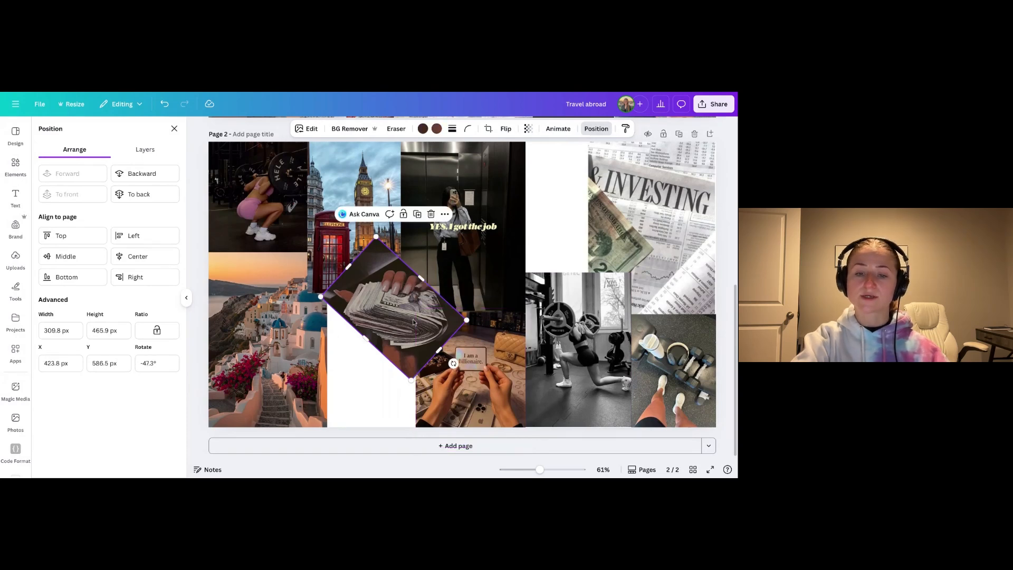
Search the stock photos for "self care" and add the photo of the woman with eye patches holding a mug.
click(16, 165)
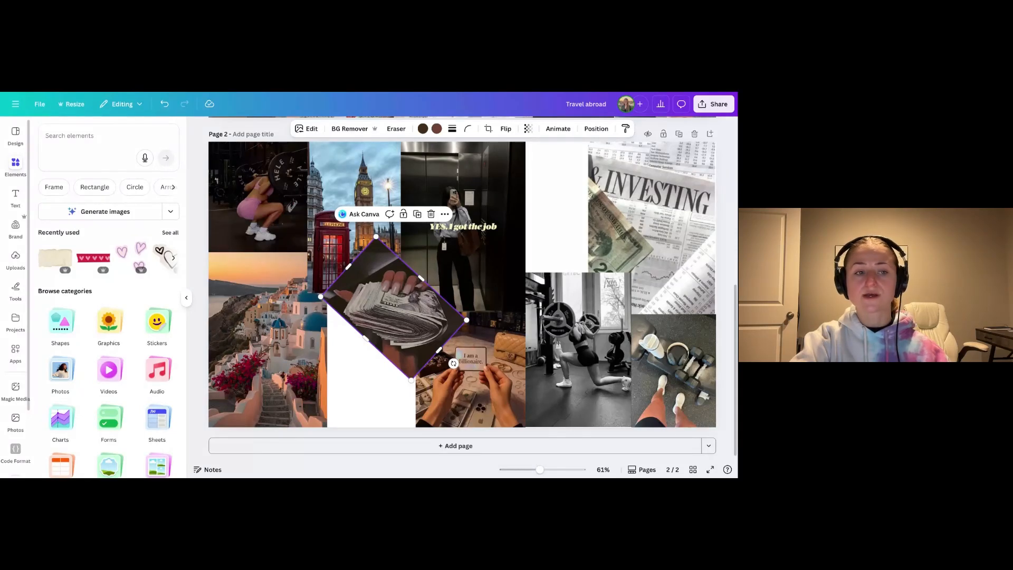
click(65, 384)
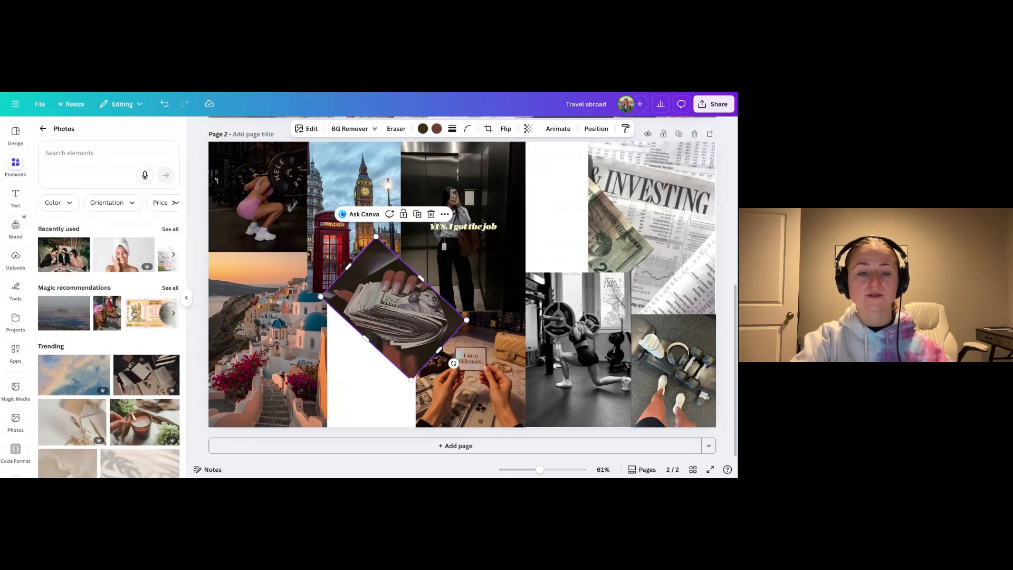
click(104, 164)
text(self)
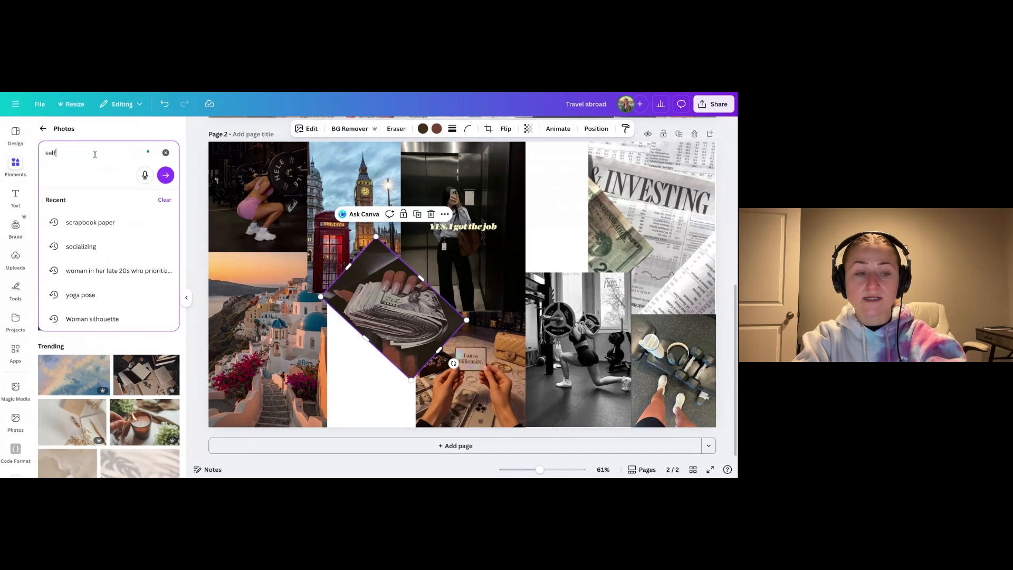
text( care)
key(Return)
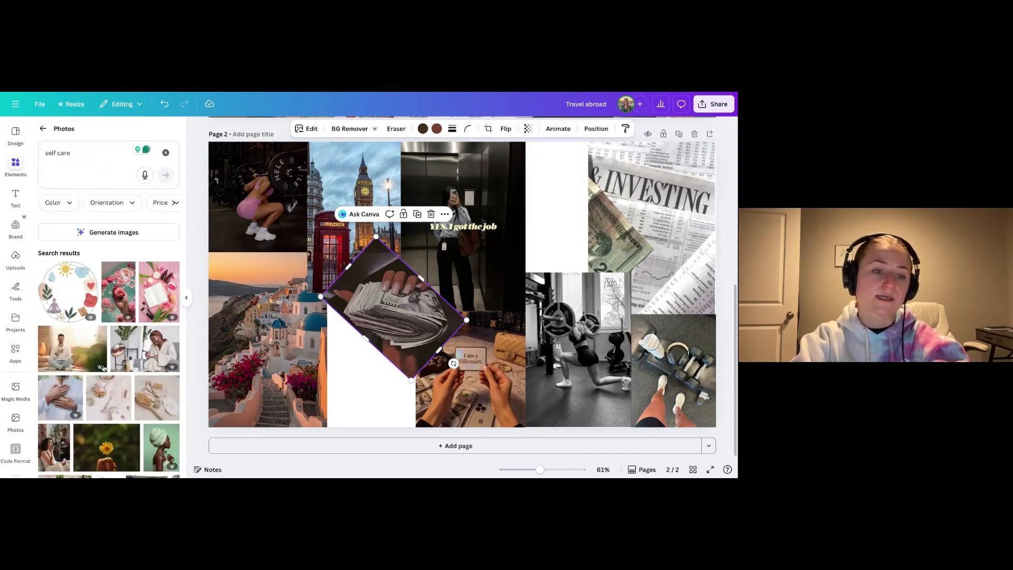
scroll(96, 384, down, 3)
scroll(95, 384, down, 4)
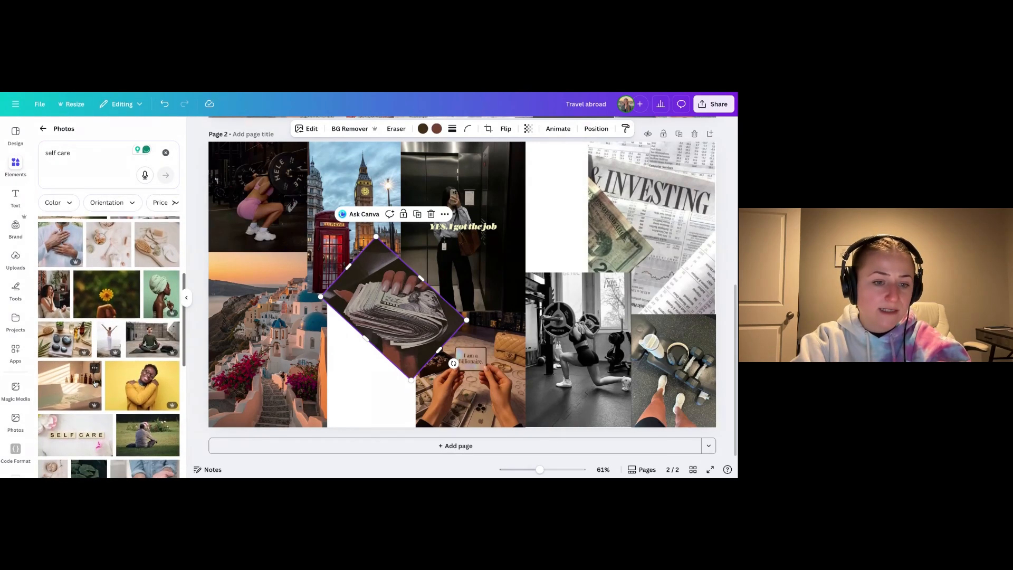
scroll(95, 384, down, 6)
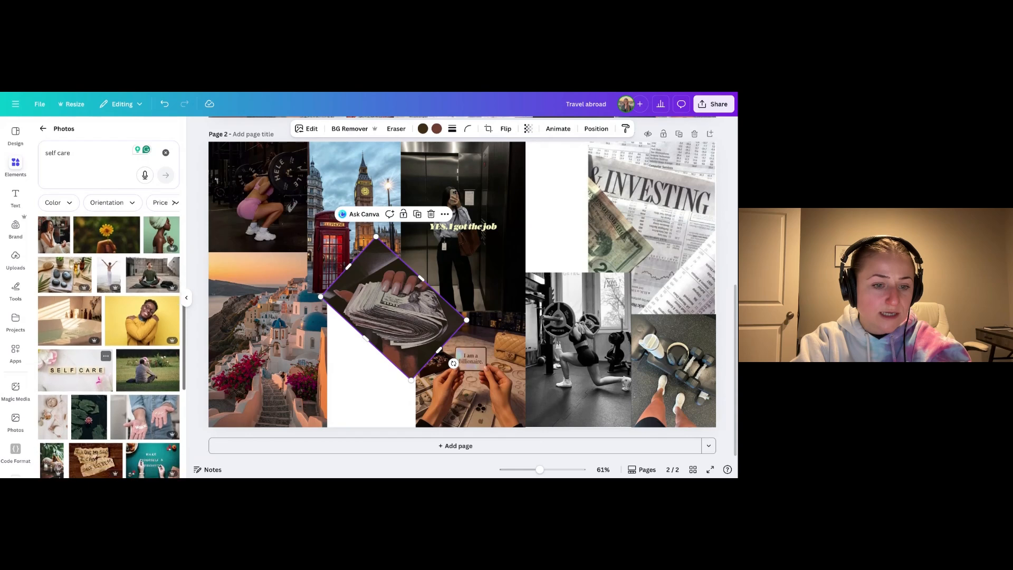
scroll(96, 384, down, 3)
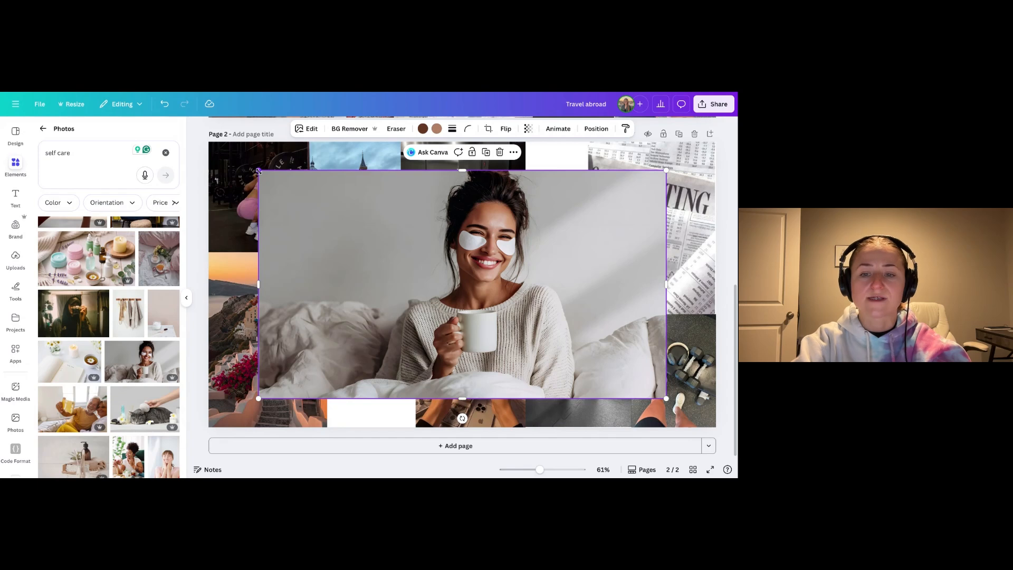
Shrink the photo of the woman with the mug to about half its width and crop both sides closer to her.
drag(258, 171, 467, 263)
drag(527, 352, 531, 266)
double_click(531, 266)
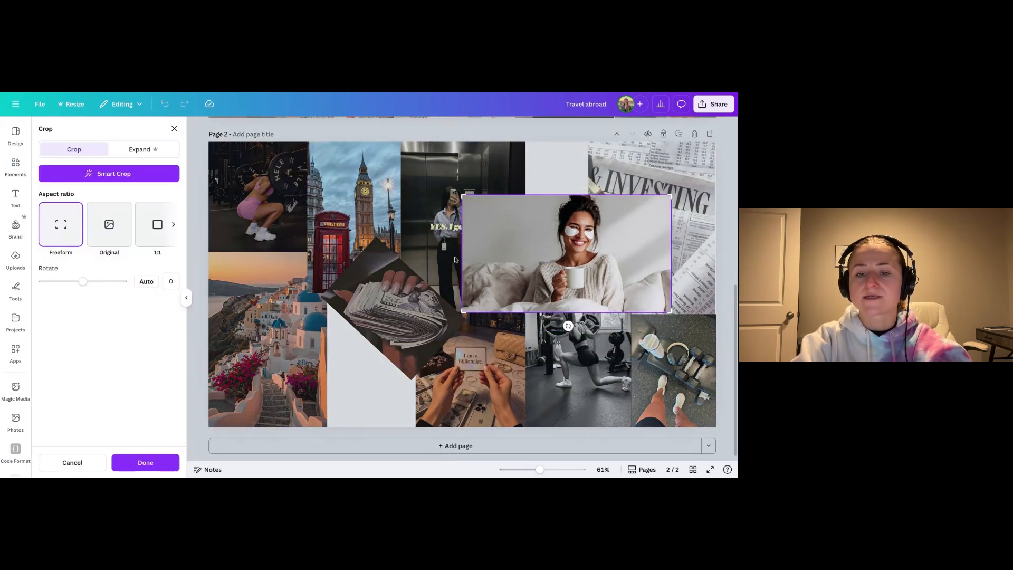
drag(461, 197, 515, 197)
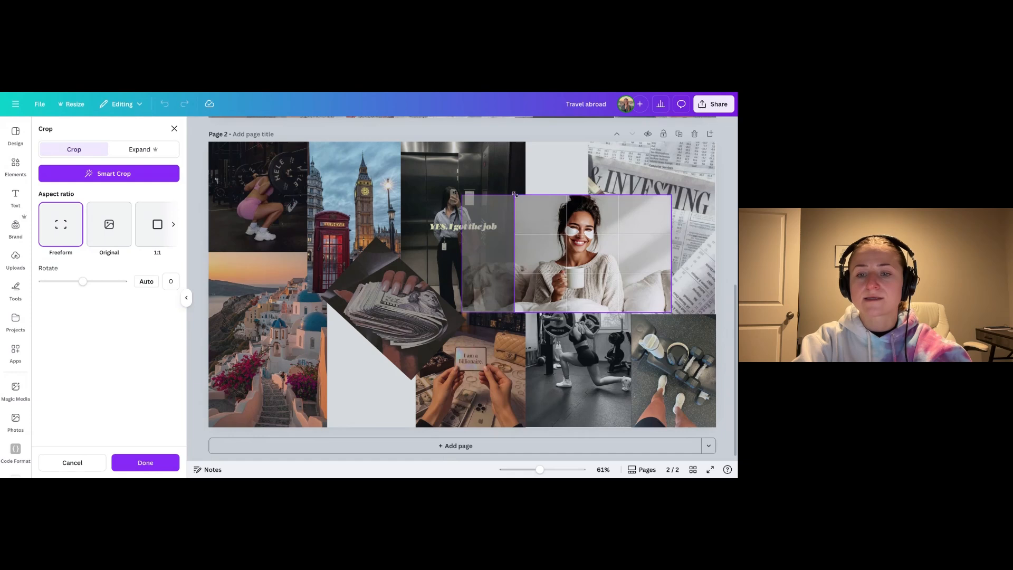
drag(669, 199, 639, 197)
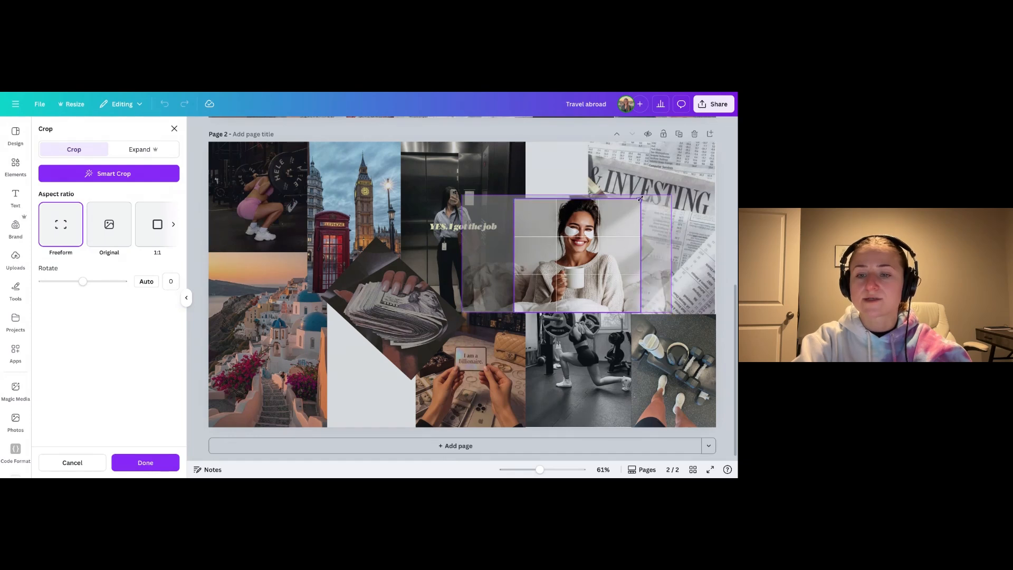
key(Return)
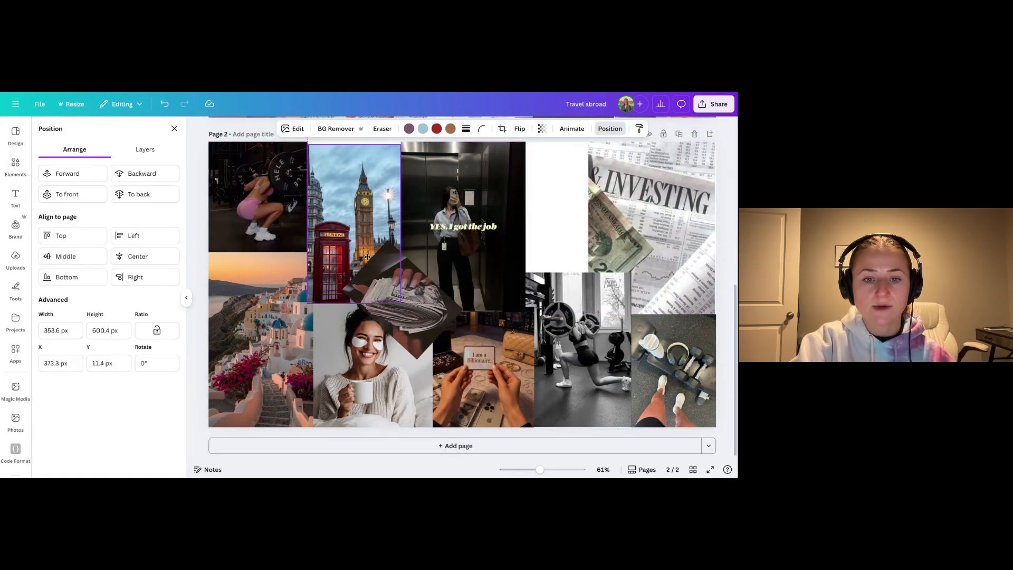
Enlarge the Big Ben photo to about 369 by 627 px and leave the photos deselected.
mouse_move(395, 303)
mouse_down()
mouse_move(406, 306)
mouse_move(389, 281)
mouse_move(413, 305)
mouse_up()
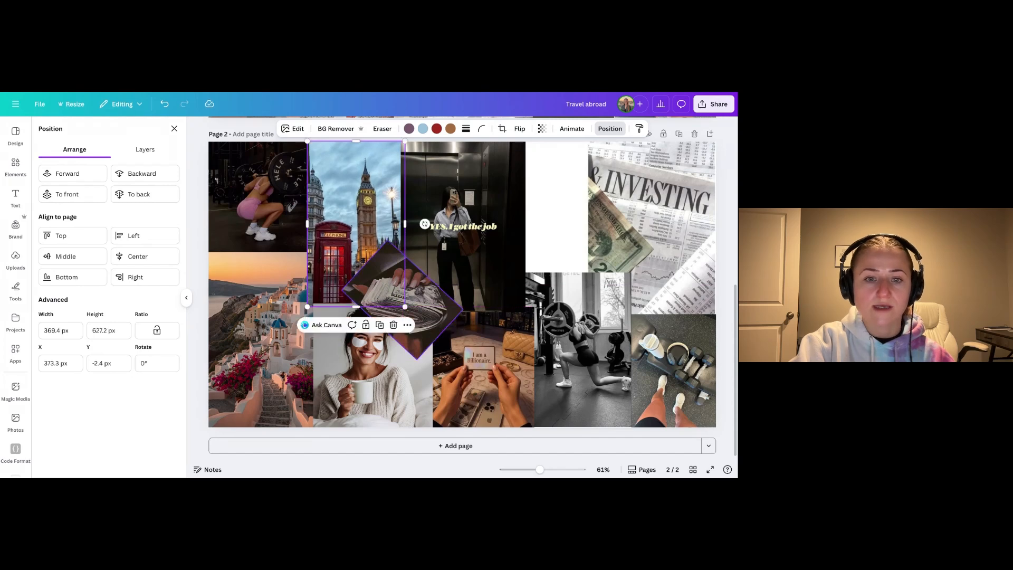
click(190, 359)
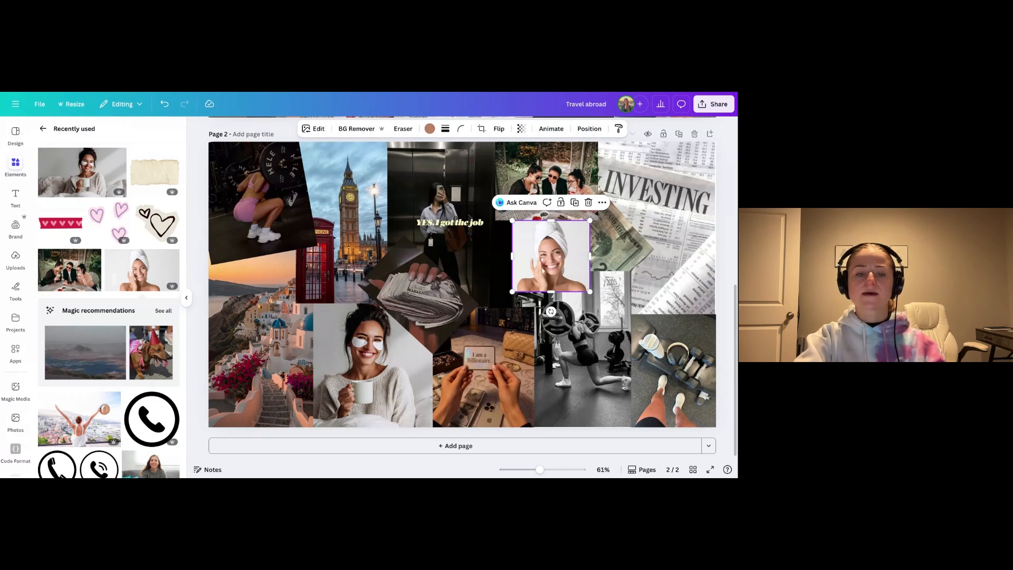
key(Escape)
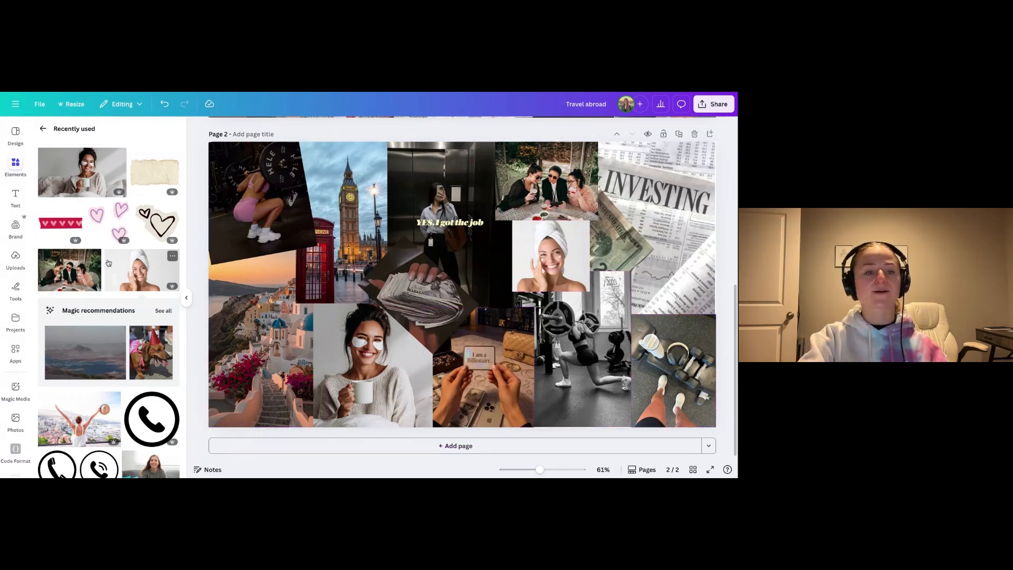
Add the black-outlined double heart graphic and fit it into the page's upper-right corner above the "INVESTING" headline.
click(43, 128)
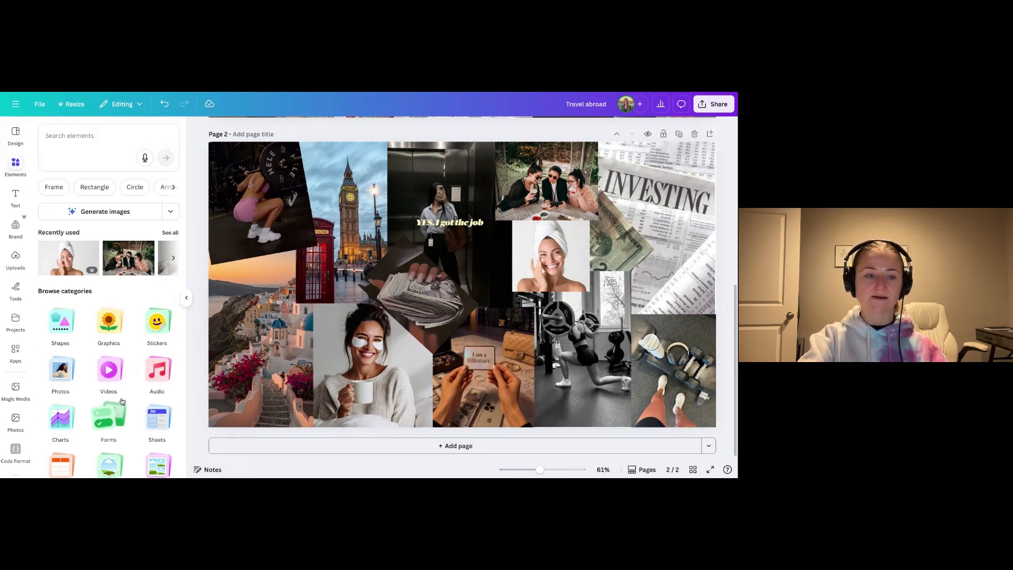
click(119, 318)
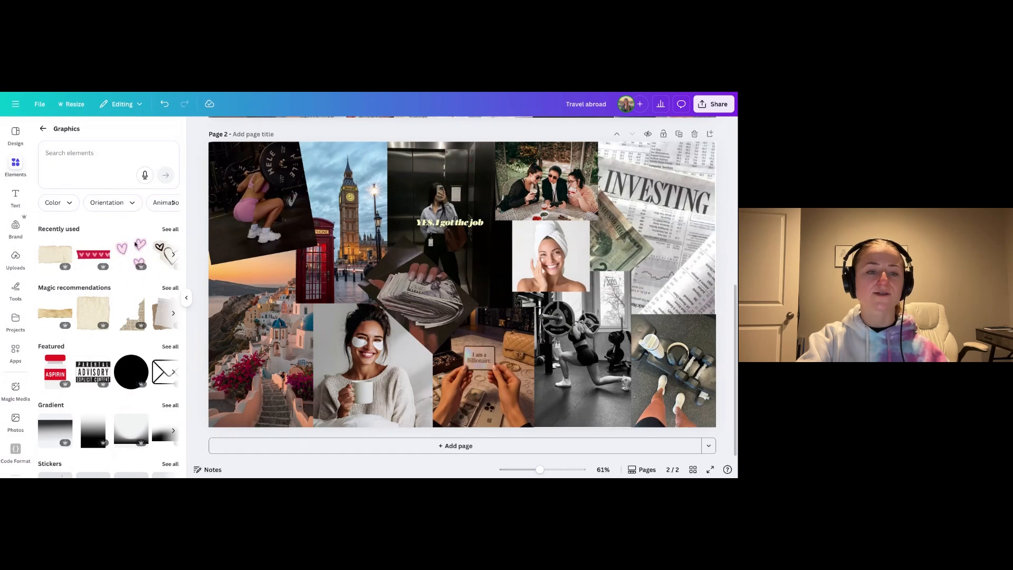
scroll(133, 250, right, 2)
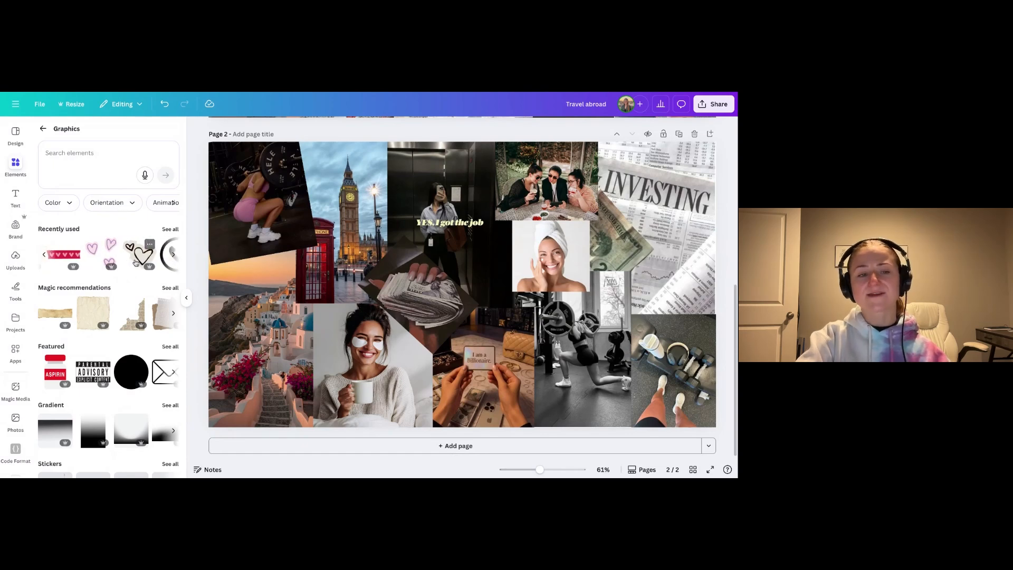
drag(135, 262, 610, 238)
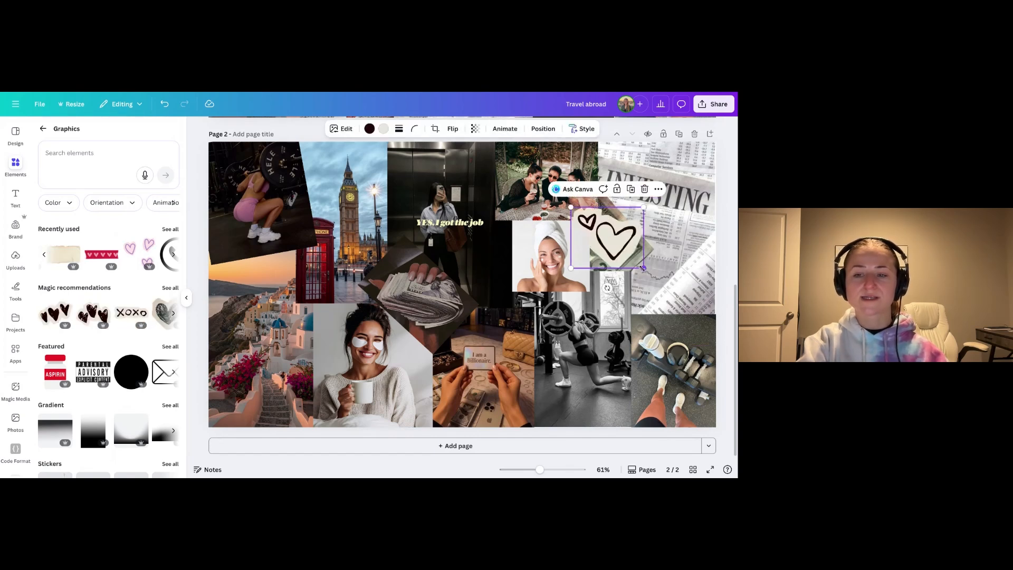
drag(643, 268, 701, 169)
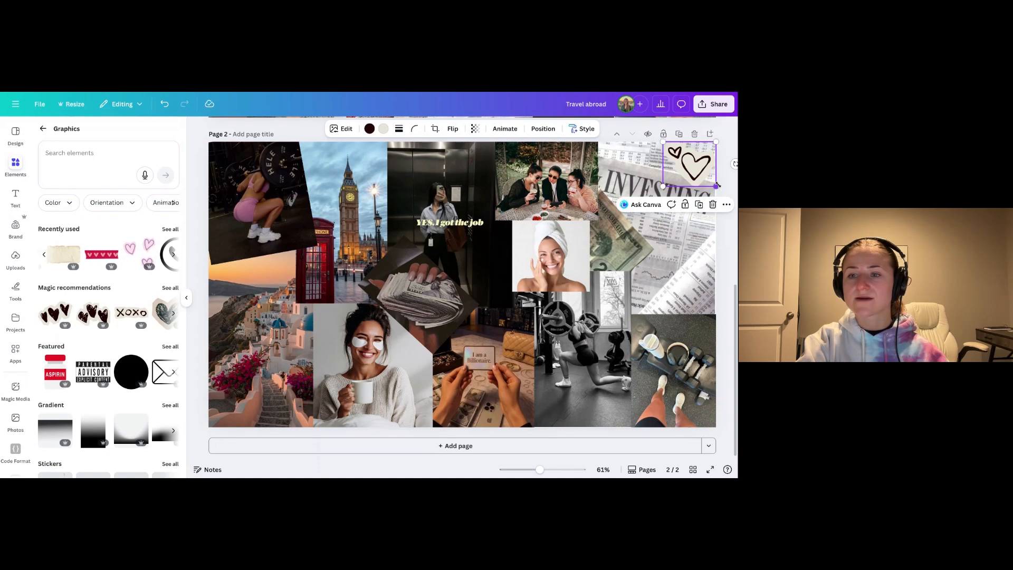
Place the pink hearts sticker across the billionaire and lunge photos, and the red heart tape along the Santorini photo's bottom edge.
drag(139, 254, 549, 363)
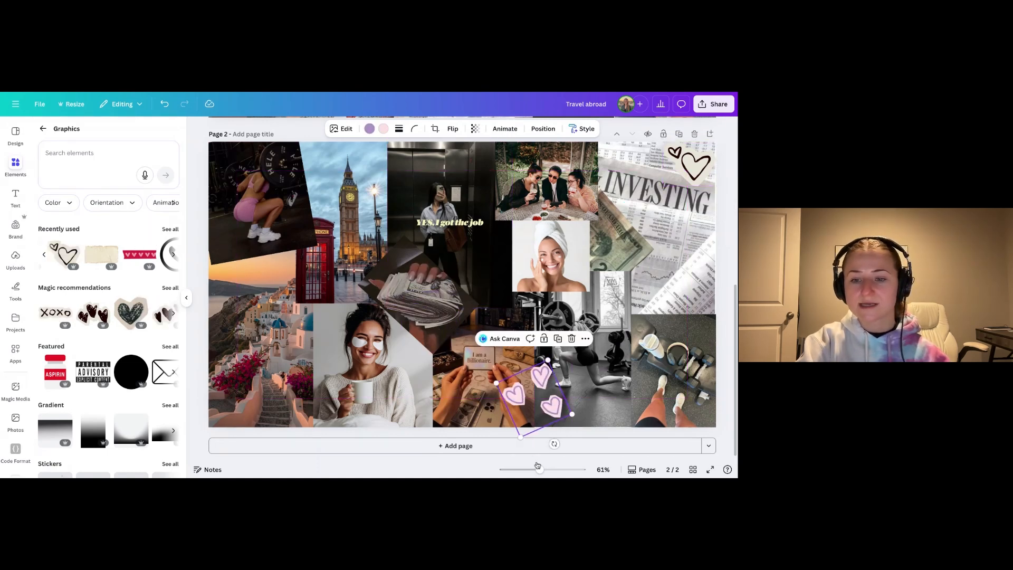
drag(520, 437, 524, 426)
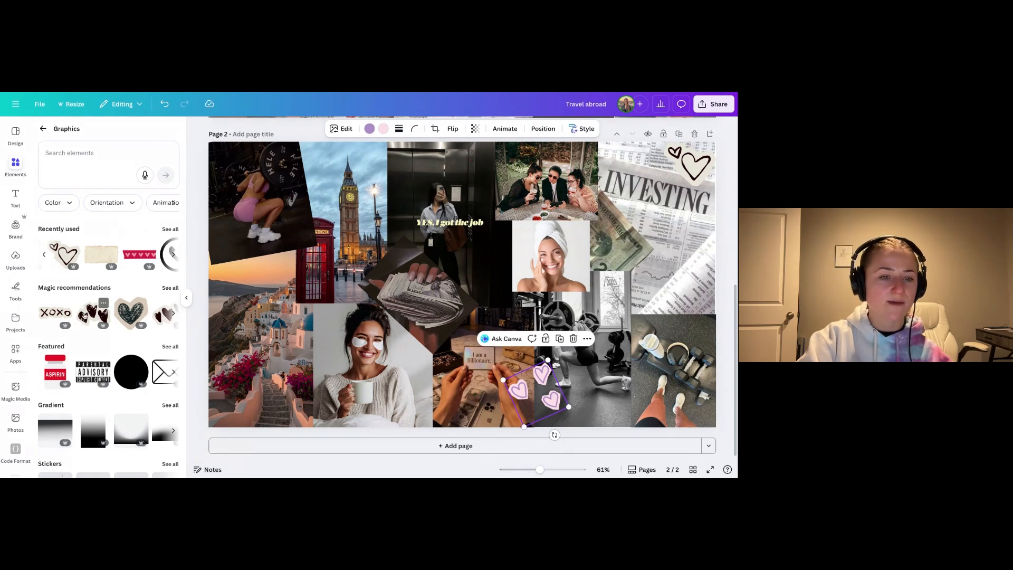
click(141, 253)
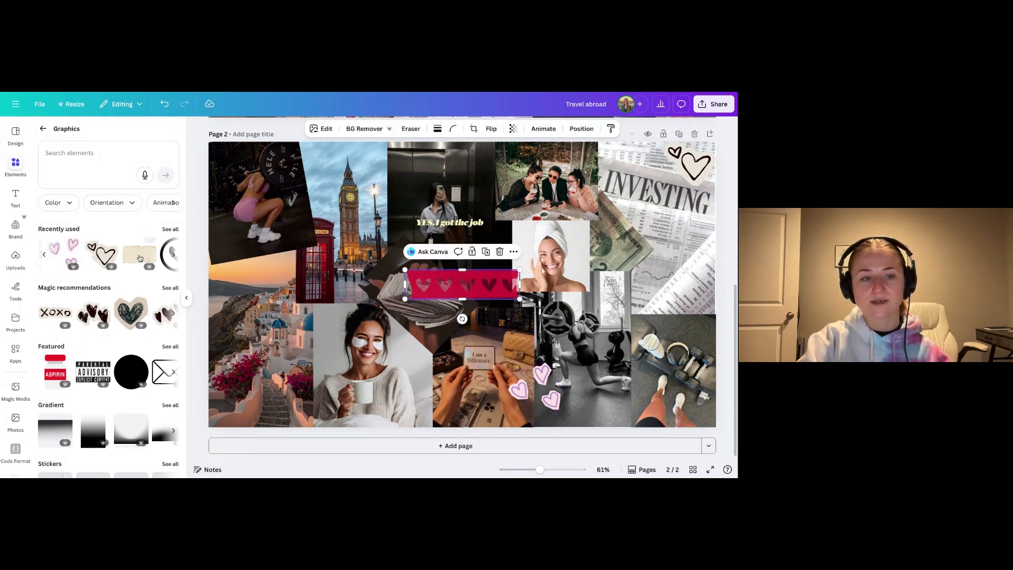
drag(484, 279, 288, 407)
drag(287, 407, 313, 413)
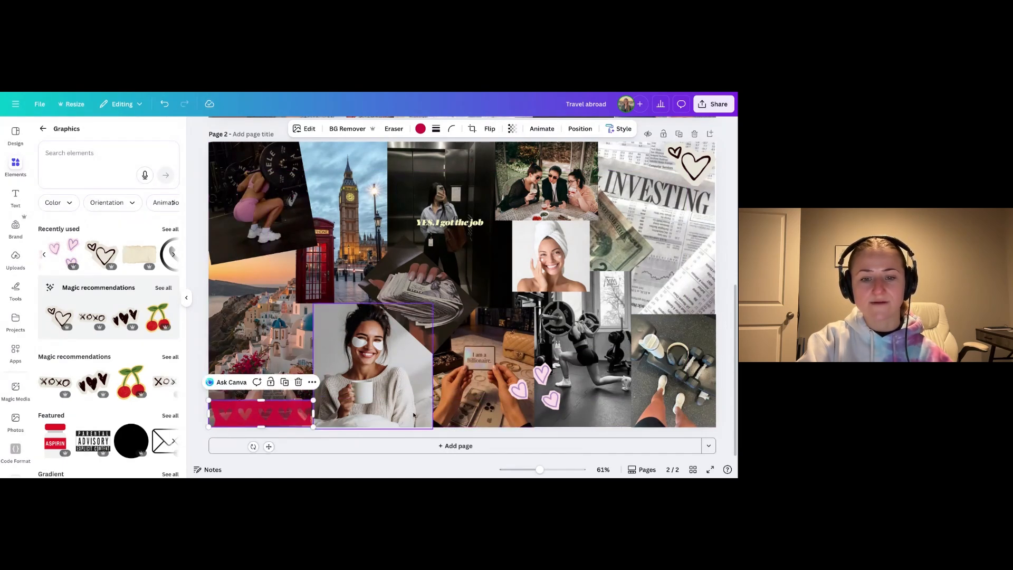
click(197, 335)
Find the ice cream cone sticker in the recommended graphics and place it between the Big Ben and elevator photos near the top edge.
scroll(76, 326, down, 1)
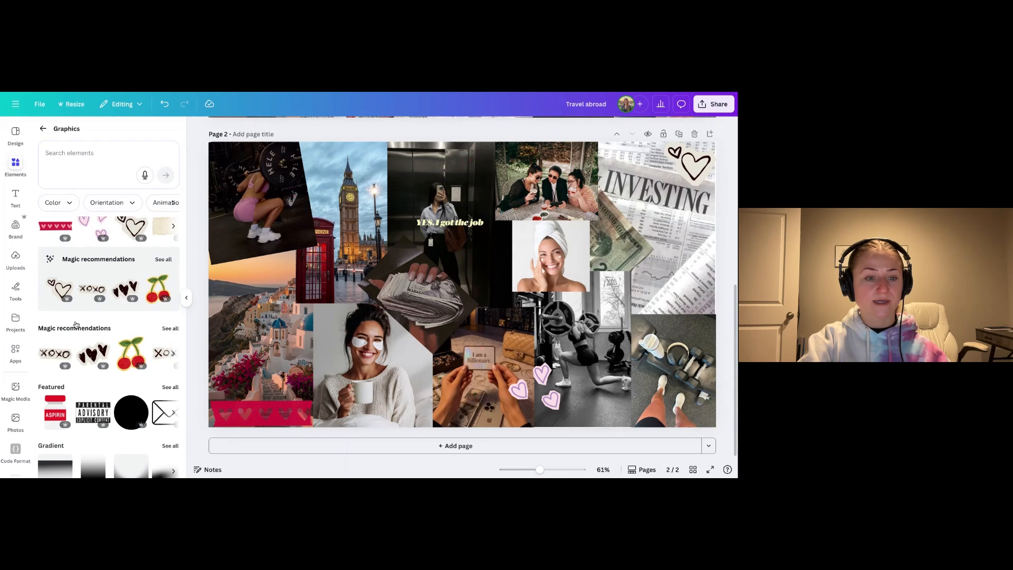
click(172, 331)
scroll(172, 331, down, 3)
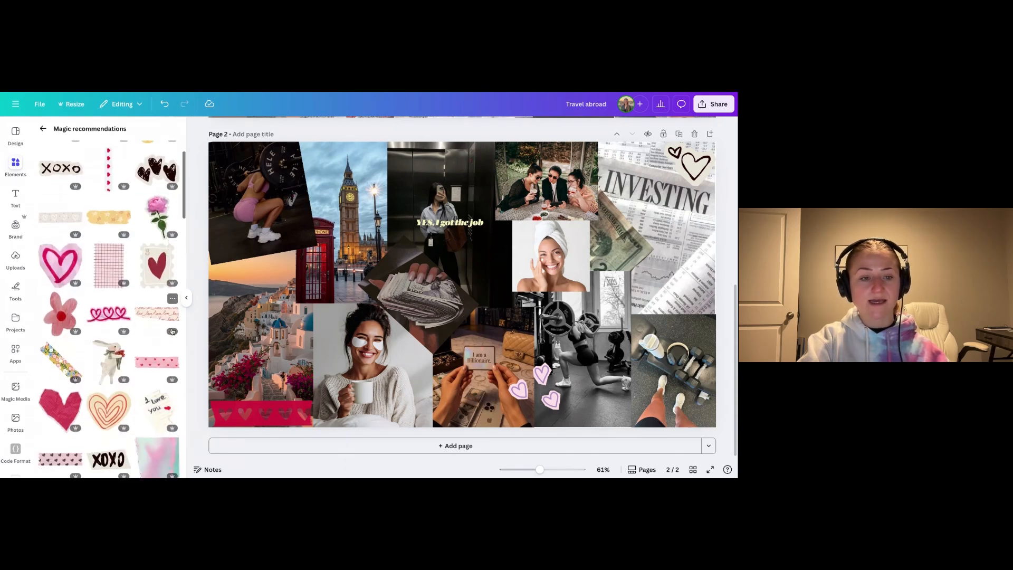
scroll(172, 331, down, 5)
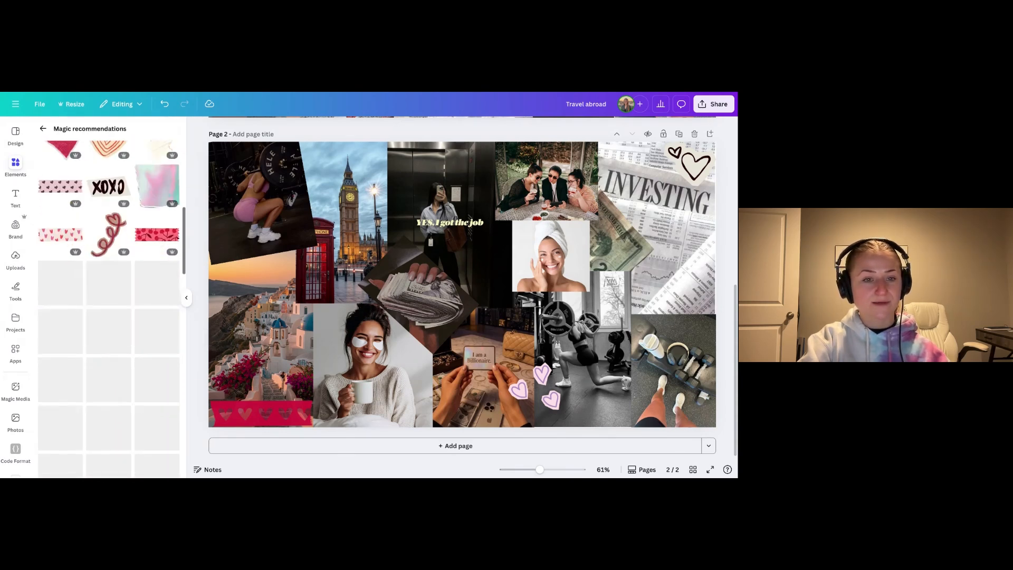
scroll(172, 316, down, 3)
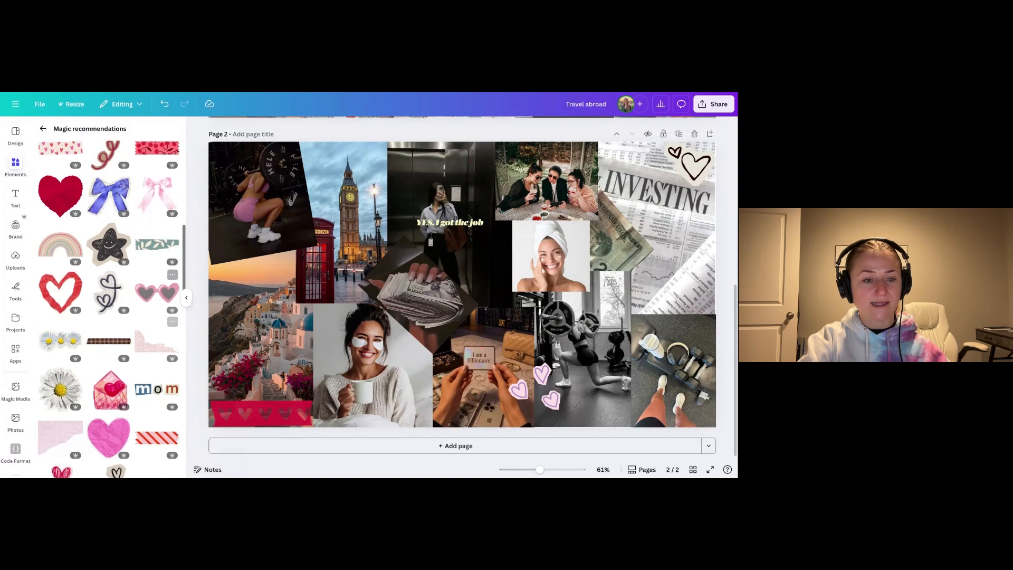
scroll(158, 306, down, 3)
drag(156, 305, 387, 178)
click(345, 435)
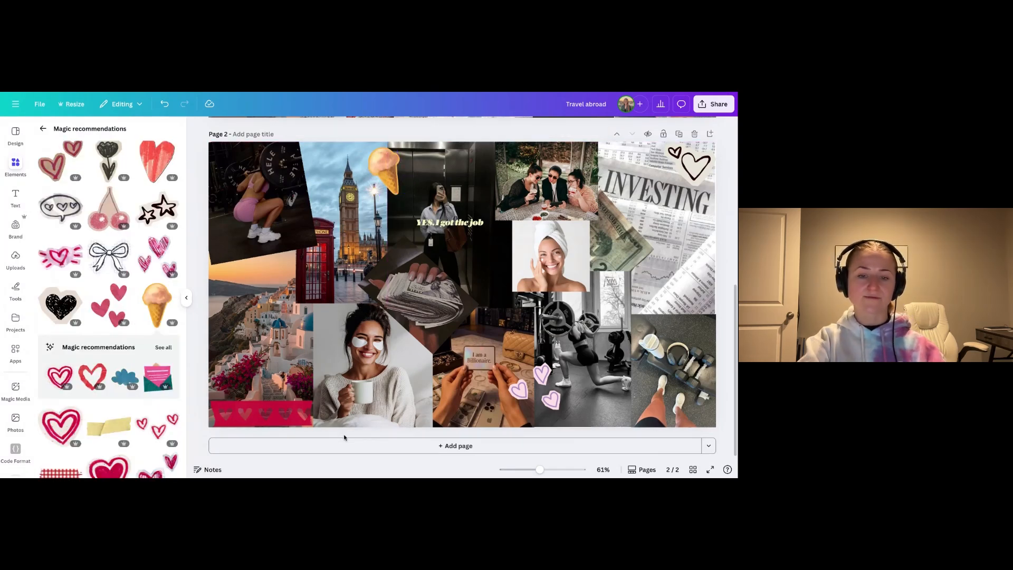
Search the graphics for "scrapbook paper", add the torn beige strip, enlarge it and place it above the dumbbell photo.
click(43, 128)
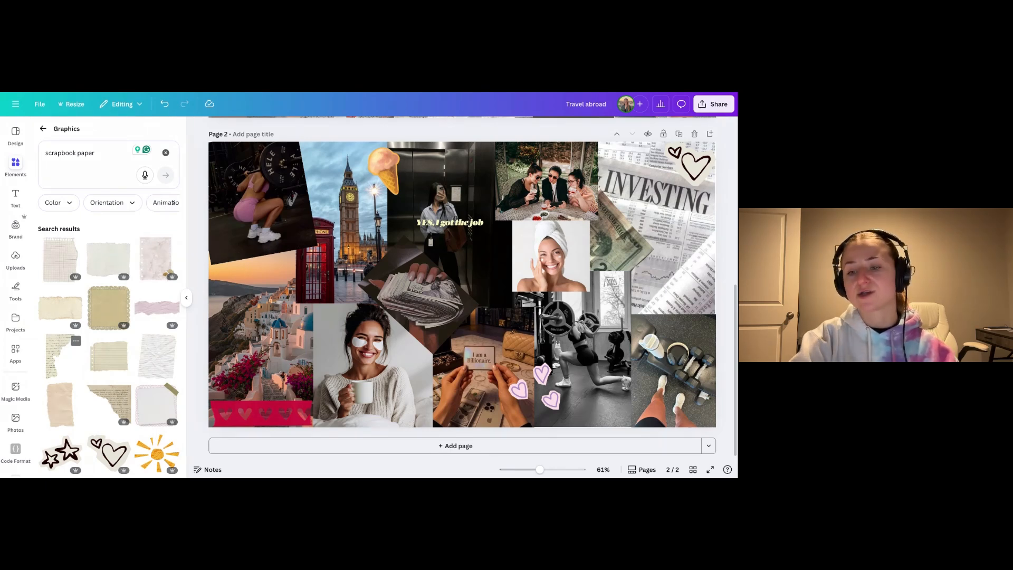
click(62, 307)
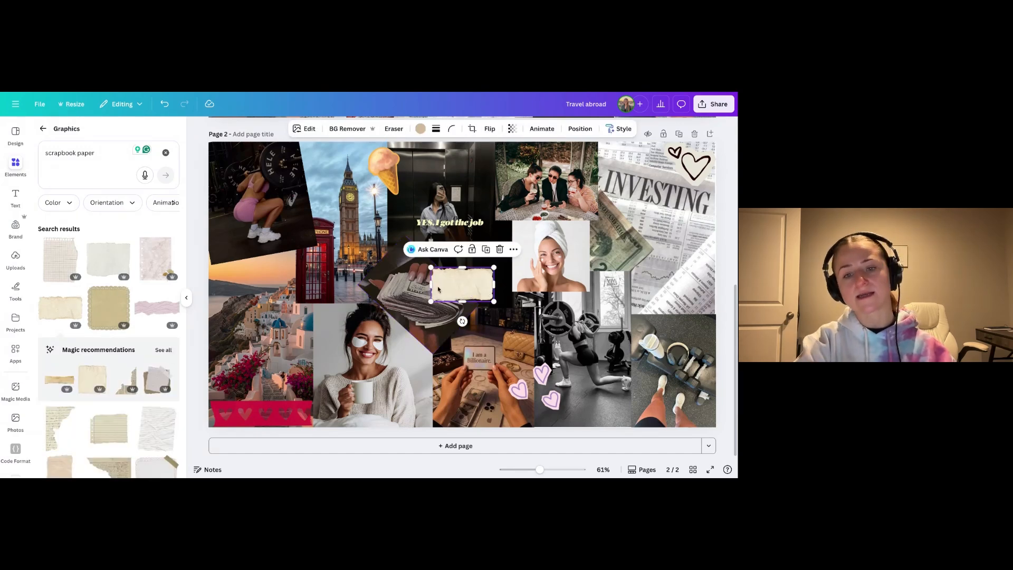
drag(429, 268, 408, 255)
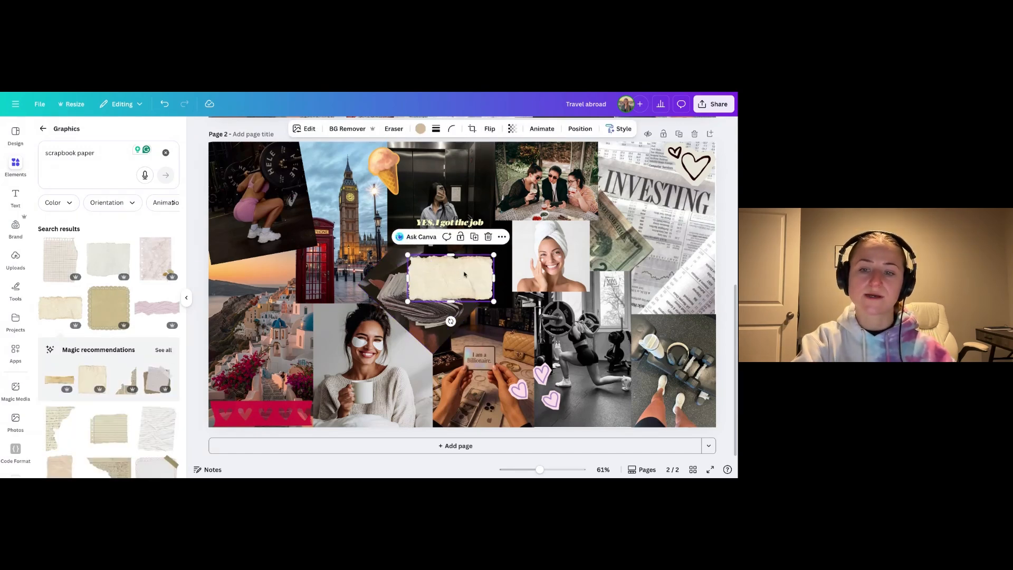
drag(464, 274, 677, 291)
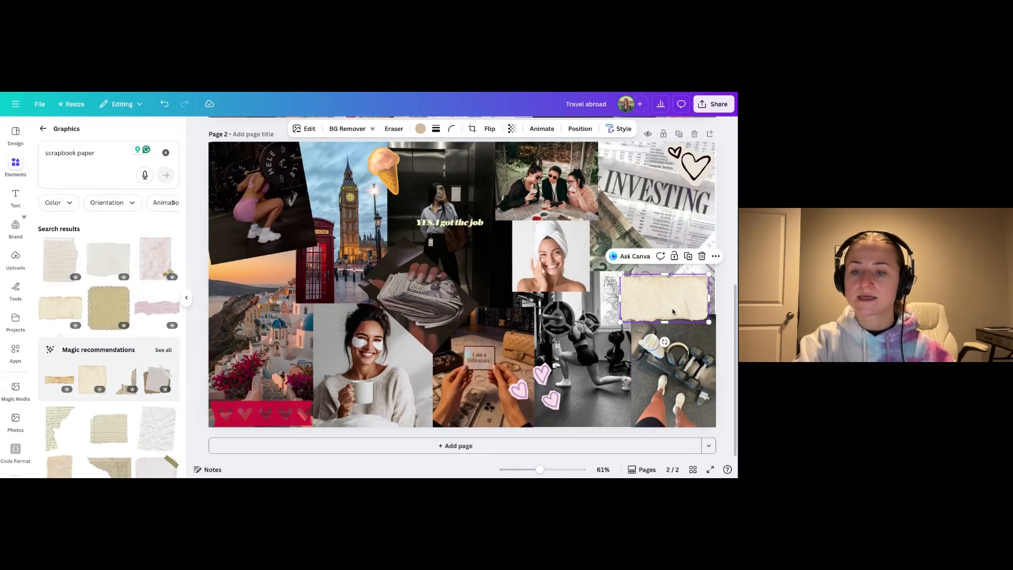
Add a title text box onto the torn beige strip above the dumbbell photo and enter "consistent gym routine".
click(16, 197)
click(94, 233)
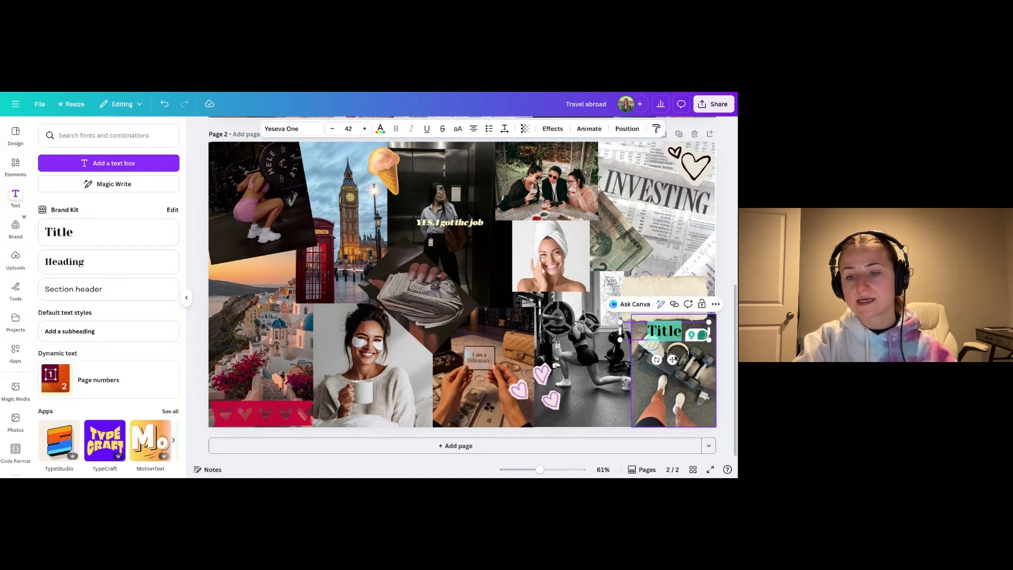
drag(672, 360, 670, 329)
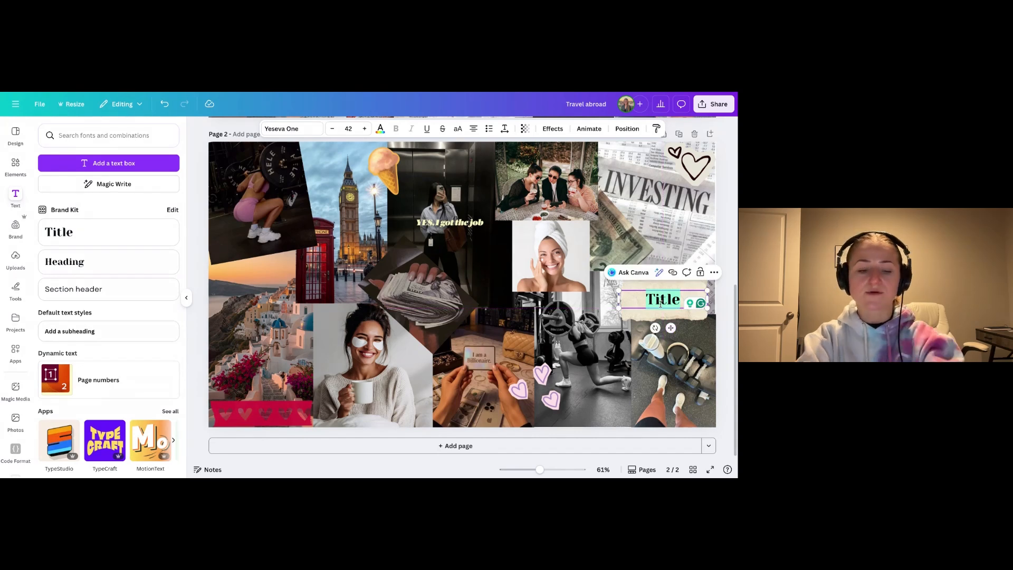
text(consiste)
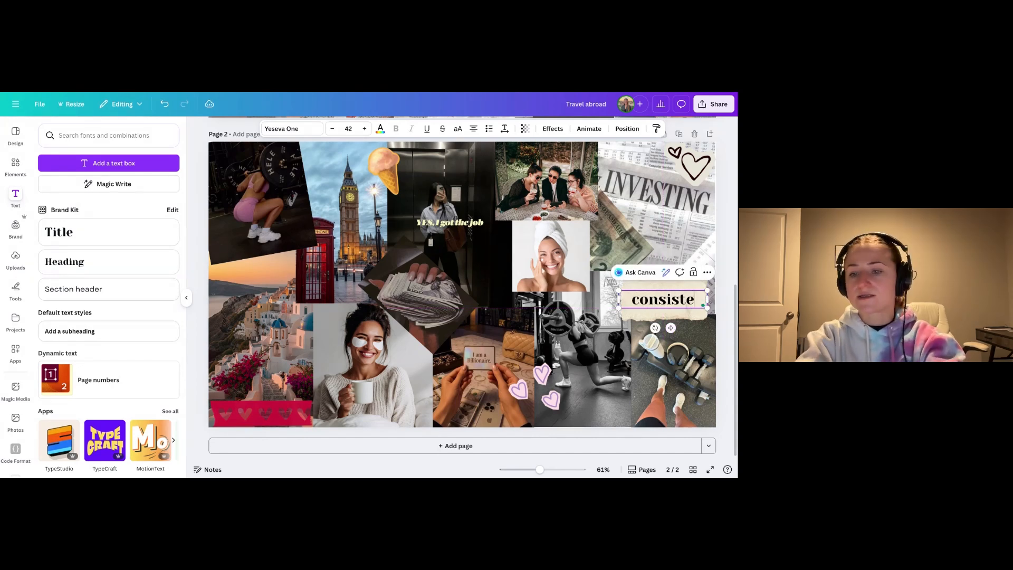
text(nt gym rou)
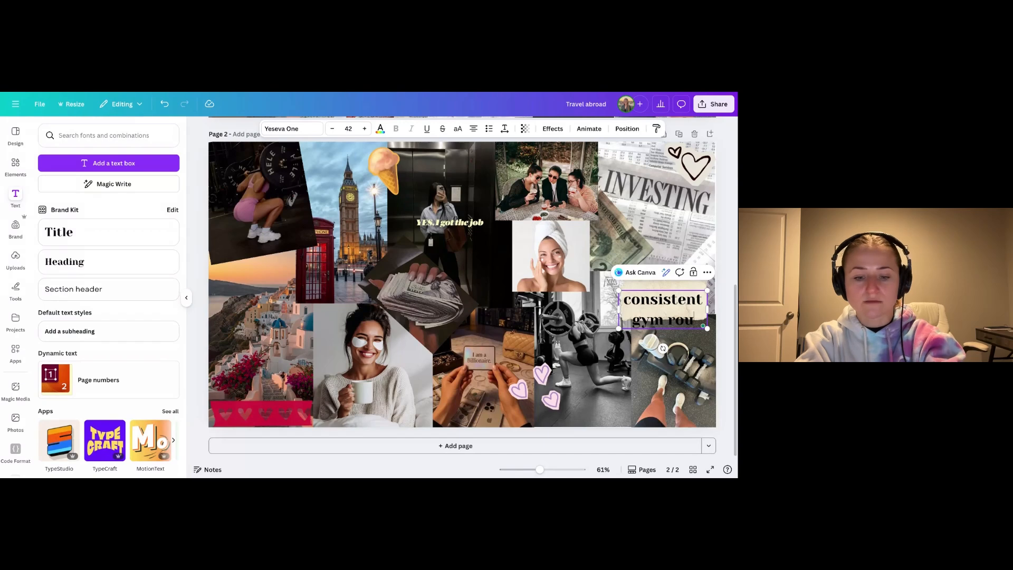
text(tine)
Reduce the font size of the whole "consistent gym routine" text to 33.
key(ctrl+a)
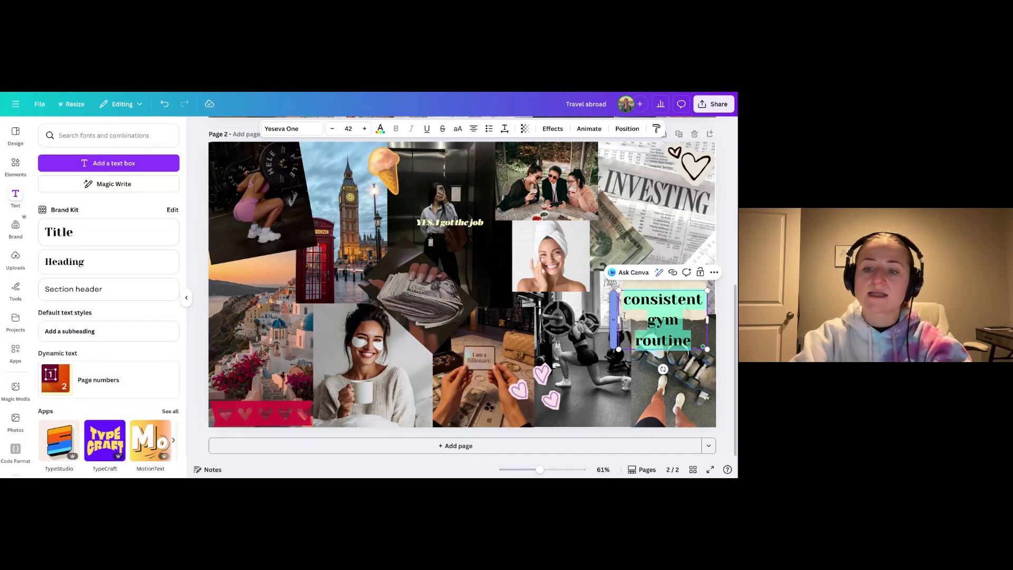
click(334, 130)
click(334, 130)
click(334, 131)
click(334, 131)
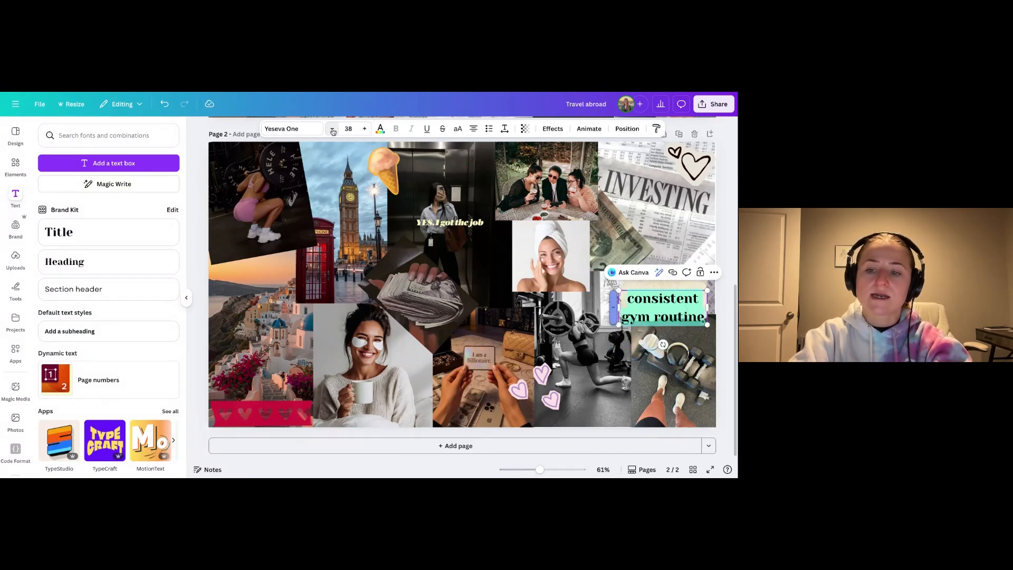
click(334, 131)
click(334, 131)
click(334, 131)
click(333, 131)
click(333, 130)
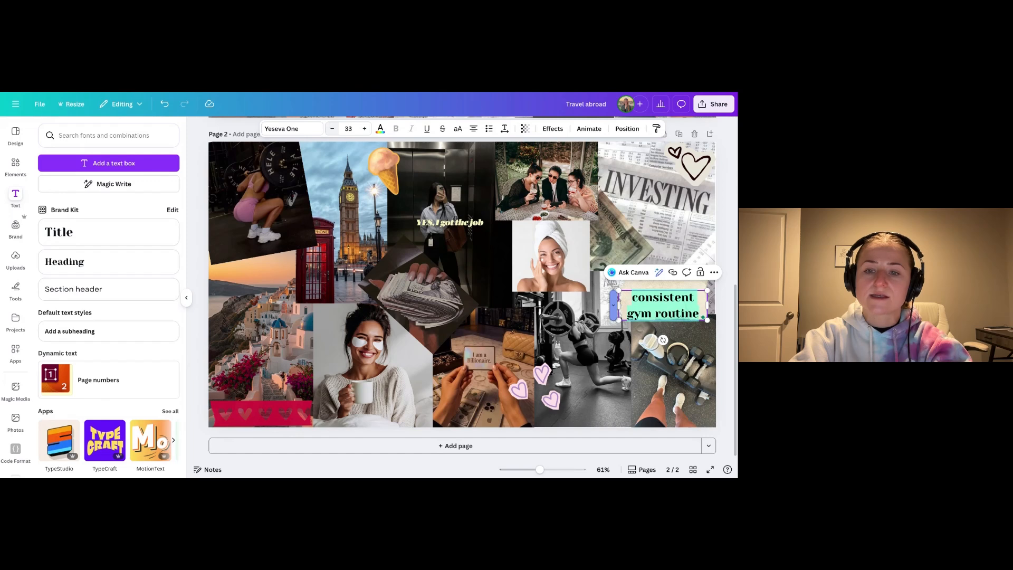
Change the gym routine text's font to Le Jour Serif and scale it down slightly to size 32.
click(293, 129)
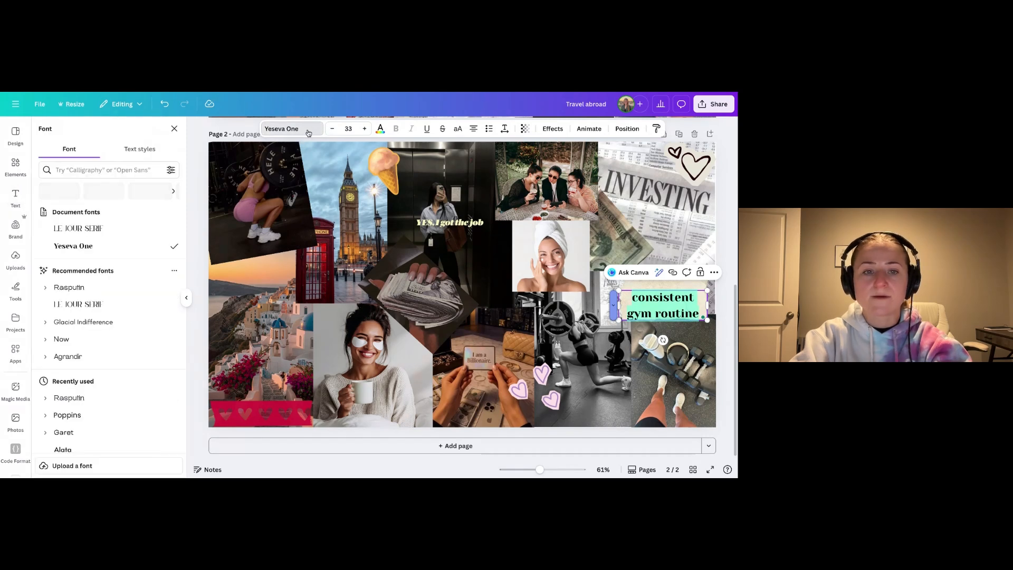
click(109, 231)
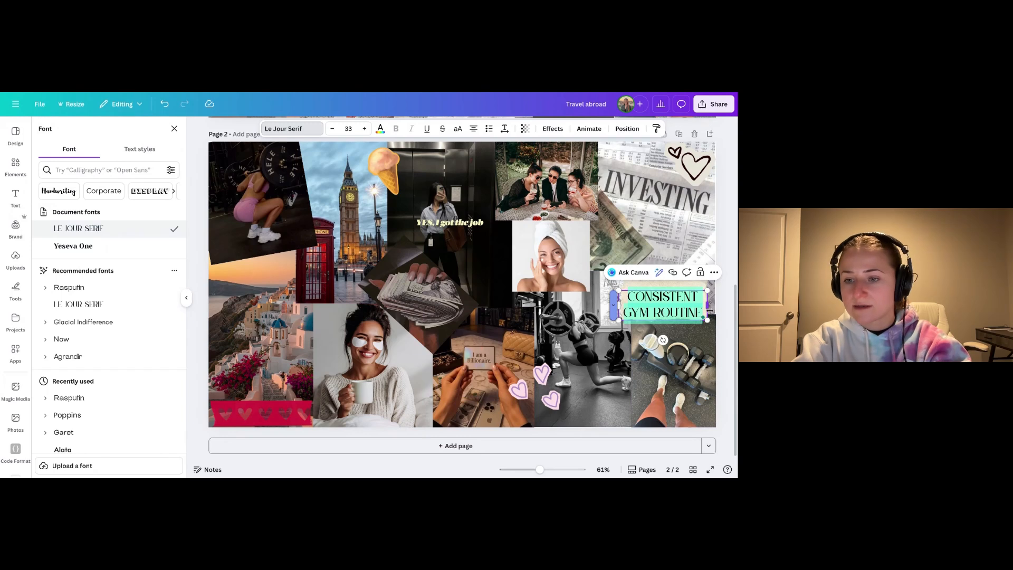
drag(708, 319, 705, 317)
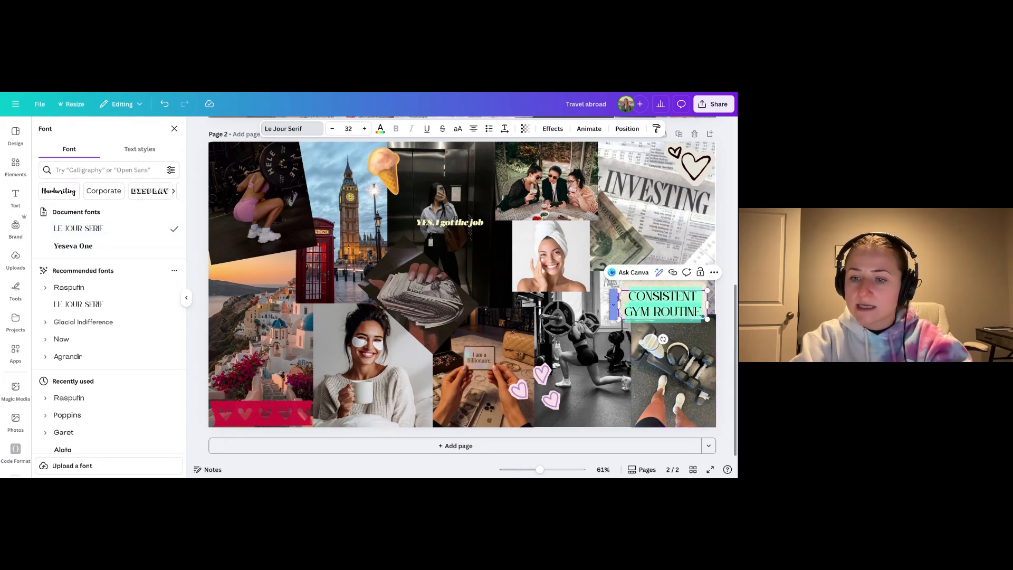
click(727, 326)
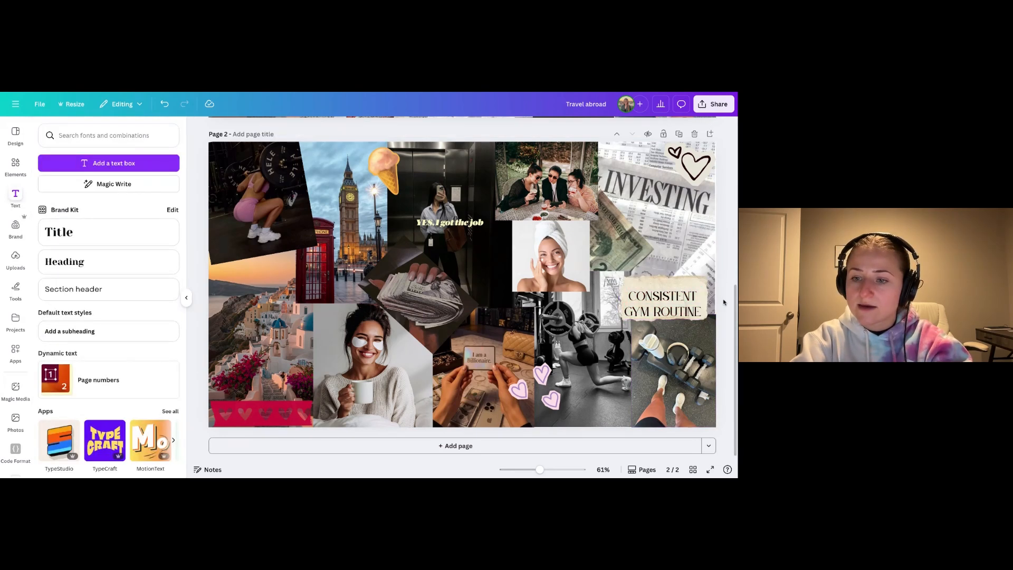
Center the gym routine text on the beige paper and enlarge the paper slightly around it.
click(674, 315)
mouse_move(674, 315)
mouse_down()
mouse_move(705, 286)
mouse_move(670, 298)
mouse_up()
click(625, 276)
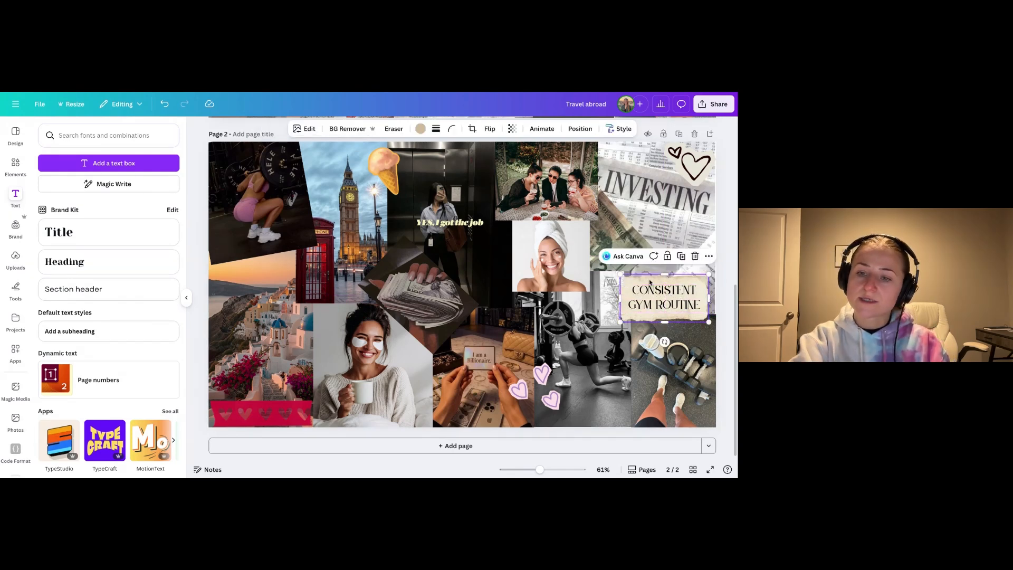
drag(620, 273, 614, 272)
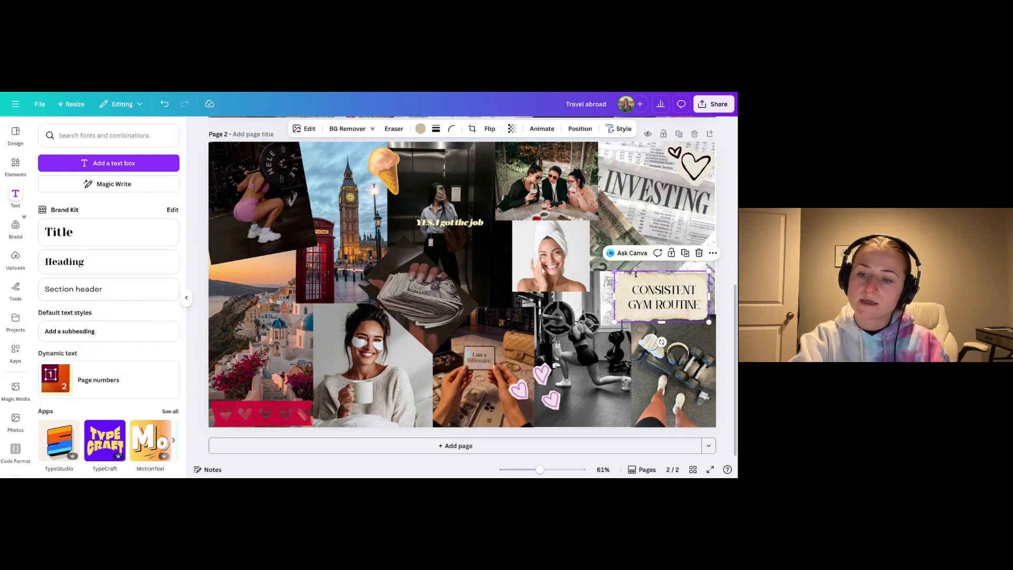
drag(709, 271, 713, 270)
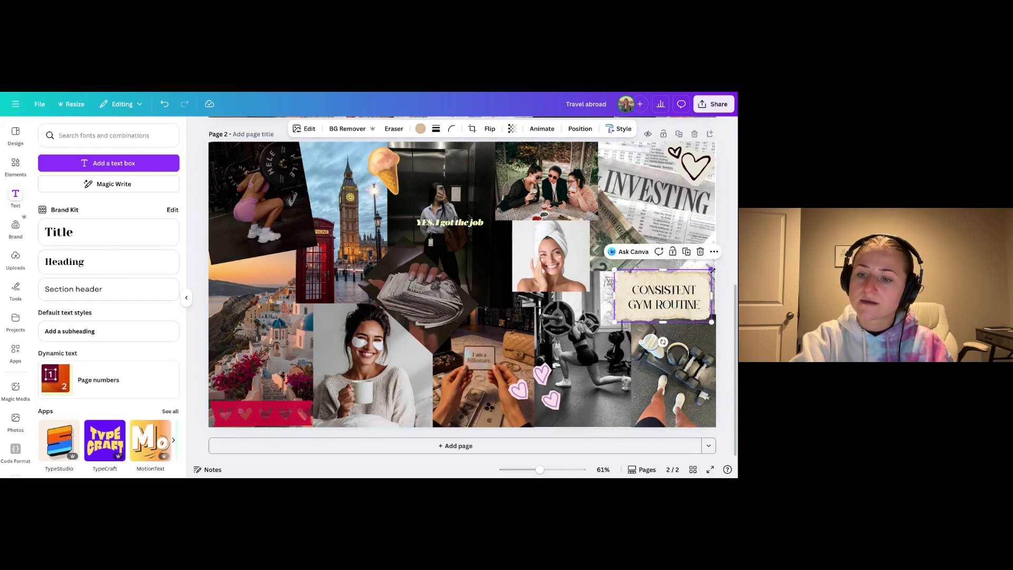
click(728, 325)
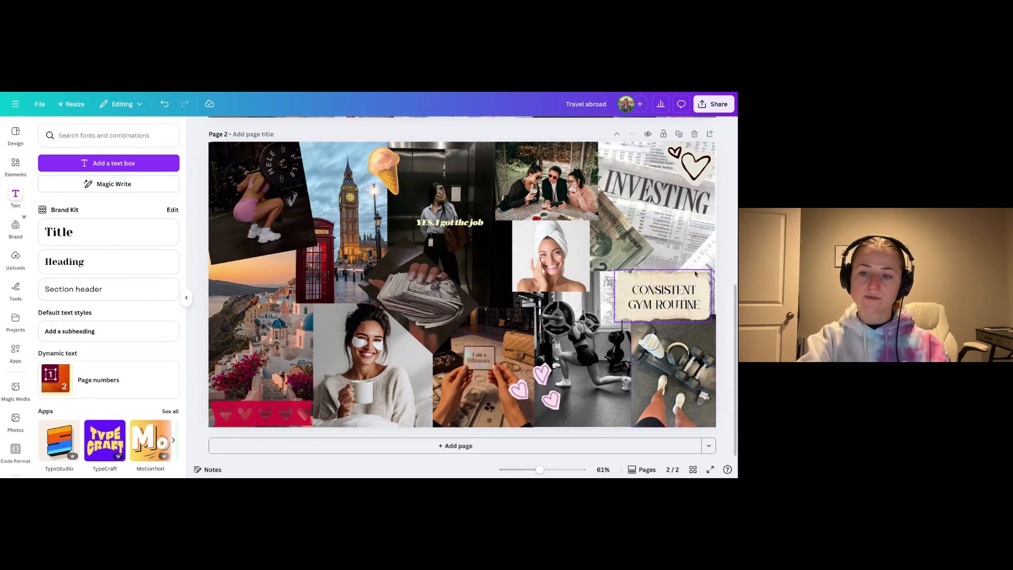
Duplicate the beige paper with its text, move the copy between the Santorini and face-mask photos, and tilt it counterclockwise.
click(651, 279)
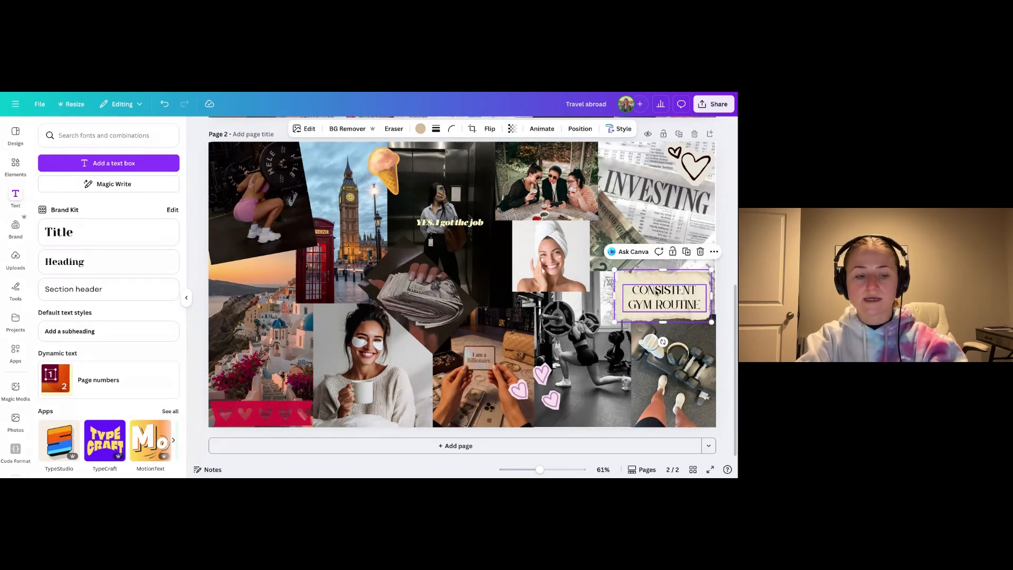
shift+click(656, 293)
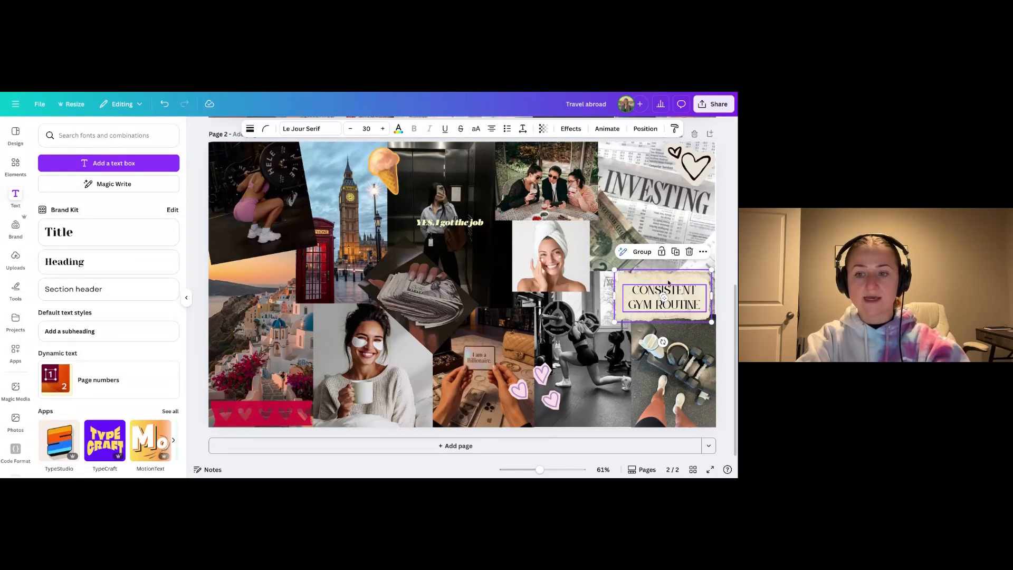
click(676, 253)
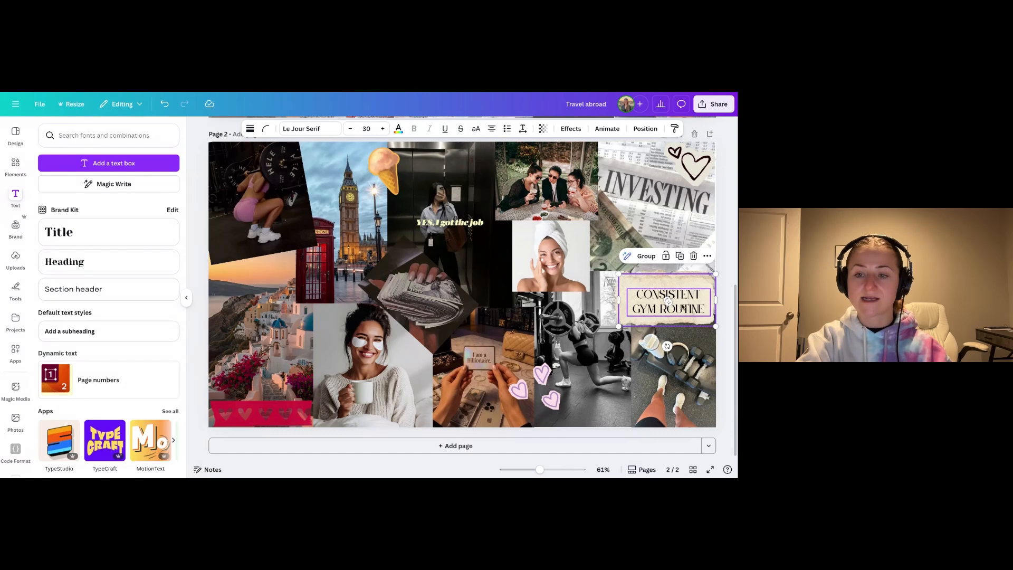
drag(691, 303, 310, 257)
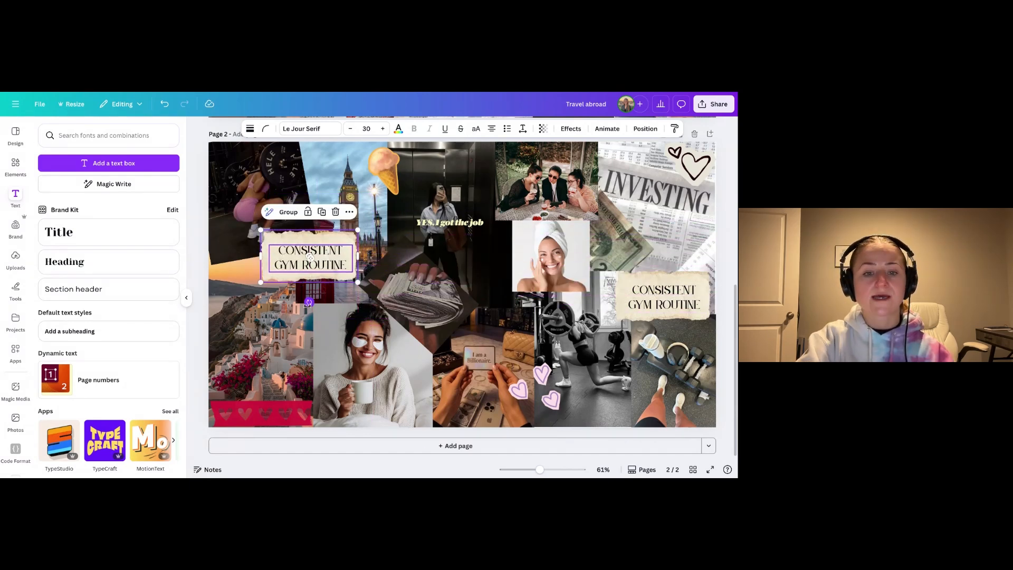
drag(308, 302, 330, 301)
drag(322, 246, 320, 287)
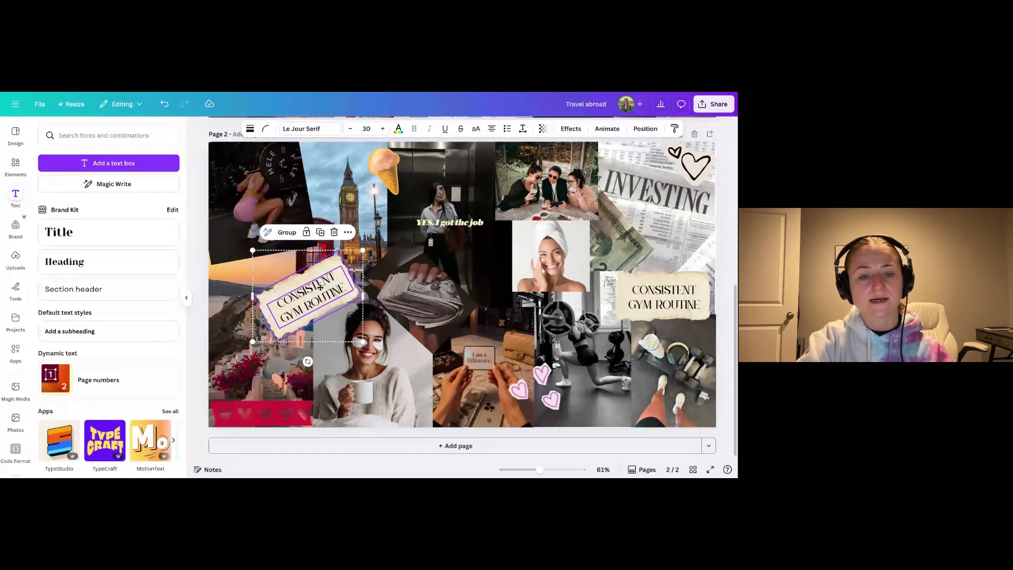
Replace the text on the tilted paper copy with "PRIORITIZE SELF CARE".
double_click(320, 287)
key(ctrl+a)
text(PRIORI)
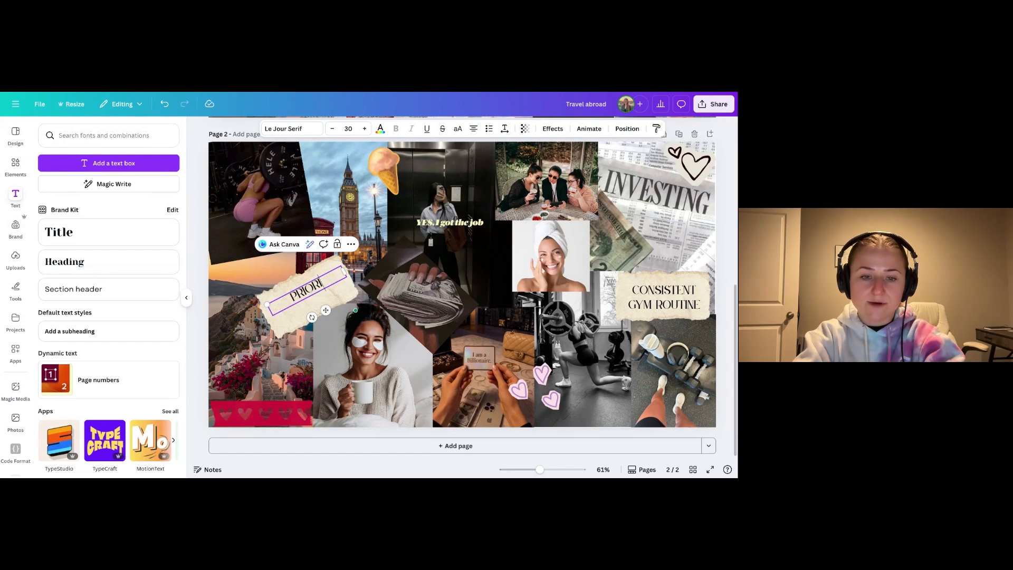
text(TIZE SEL)
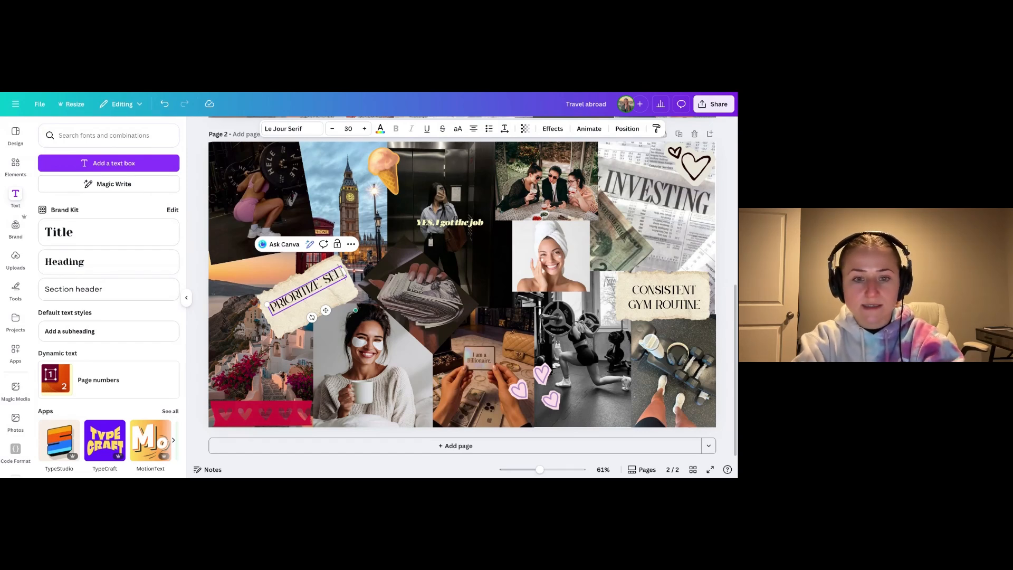
text(F CARE)
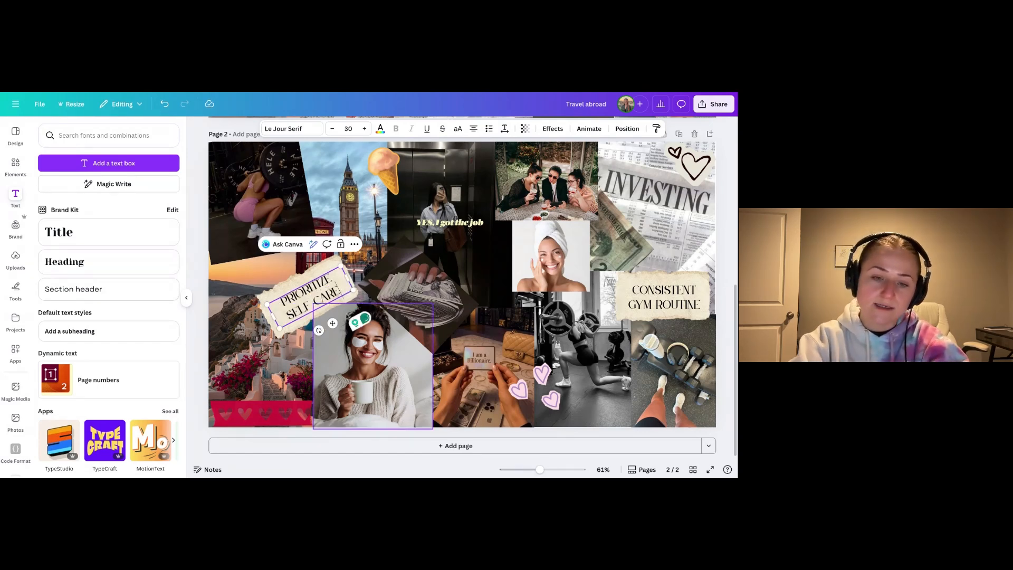
Adjust the crop of the tilted beige paper behind the self-care text slightly inward at its upper corner.
click(335, 263)
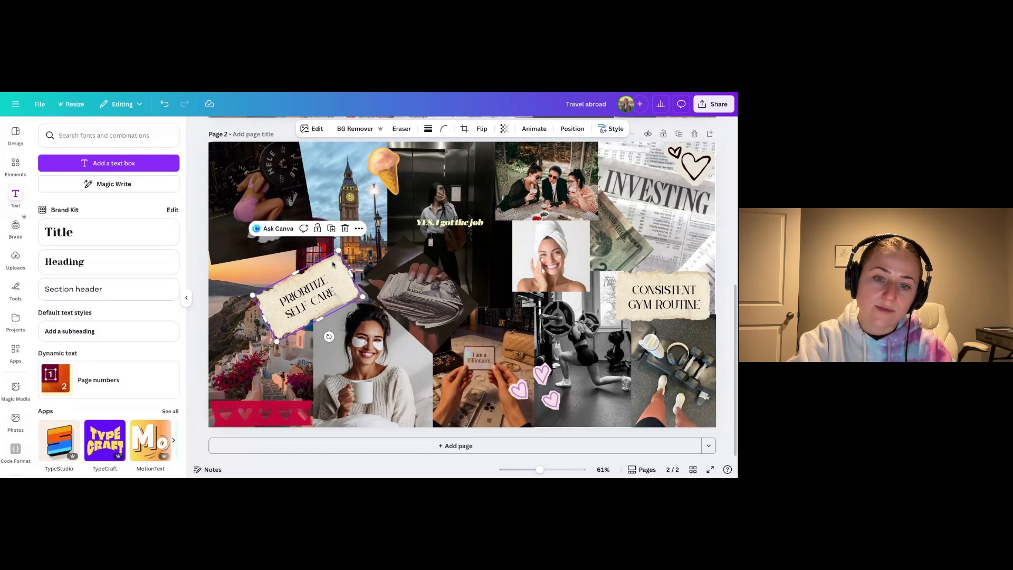
double_click(332, 264)
drag(340, 253, 345, 259)
key(Return)
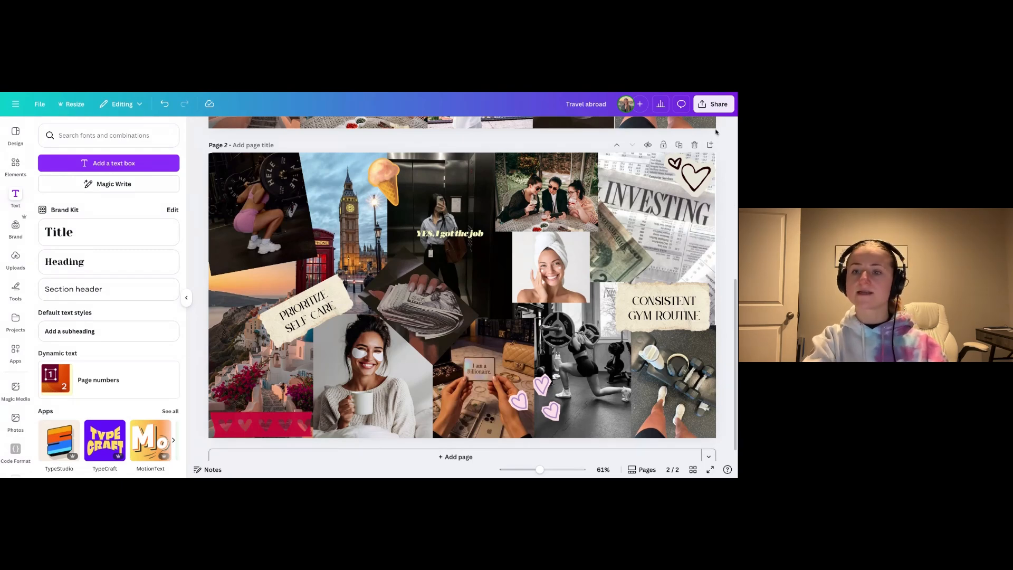
Download pages 1-2 of the design as PNG at 1,920 × 1,080 px.
click(718, 109)
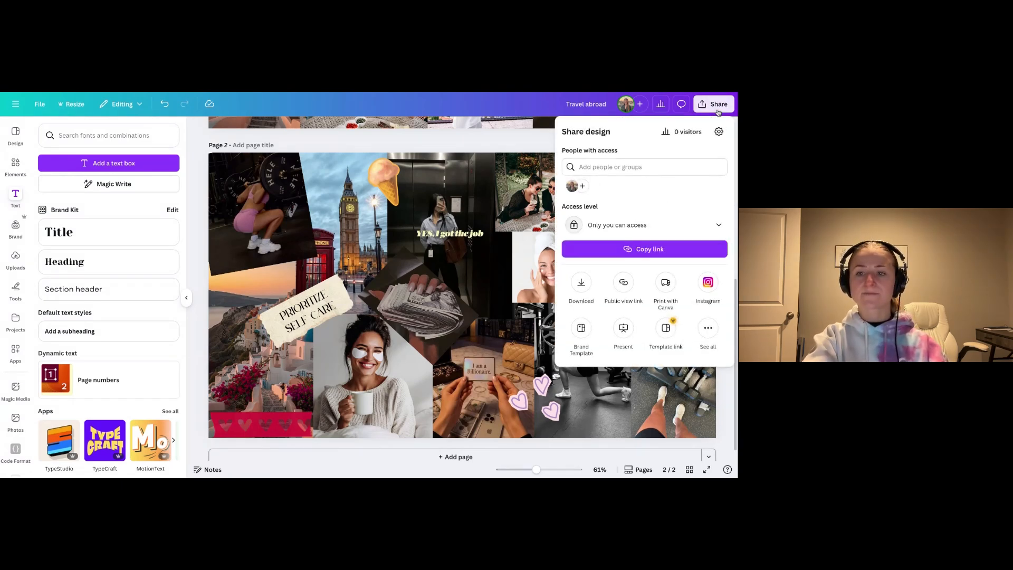
click(581, 283)
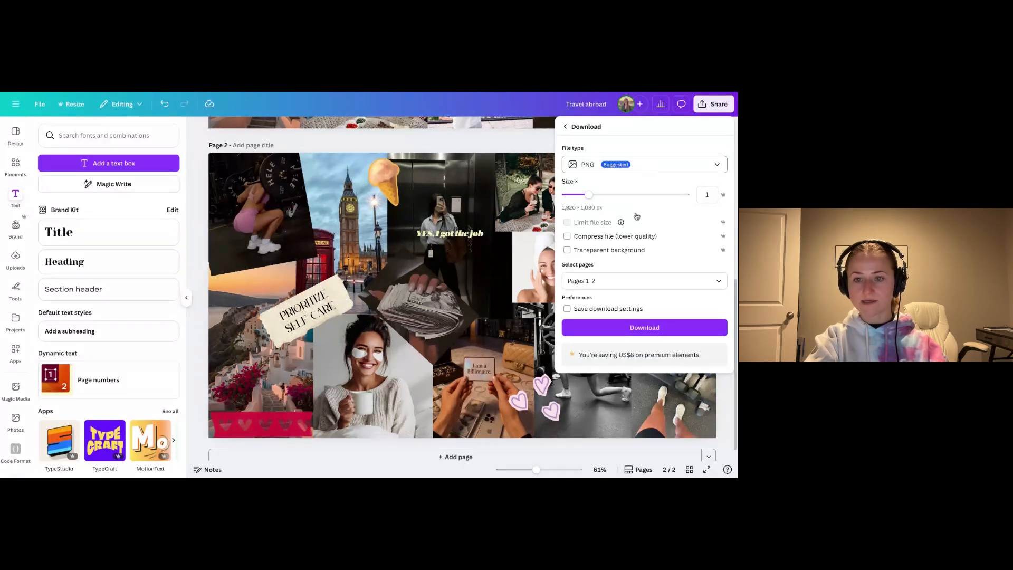
click(635, 328)
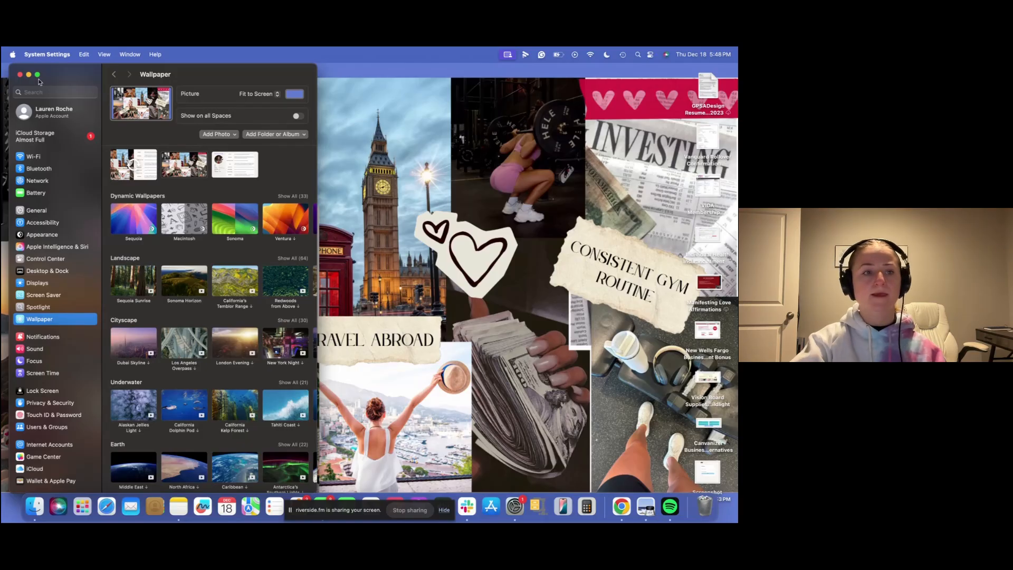
Minimize the System Settings Wallpaper window to view the vision board on the desktop.
click(28, 75)
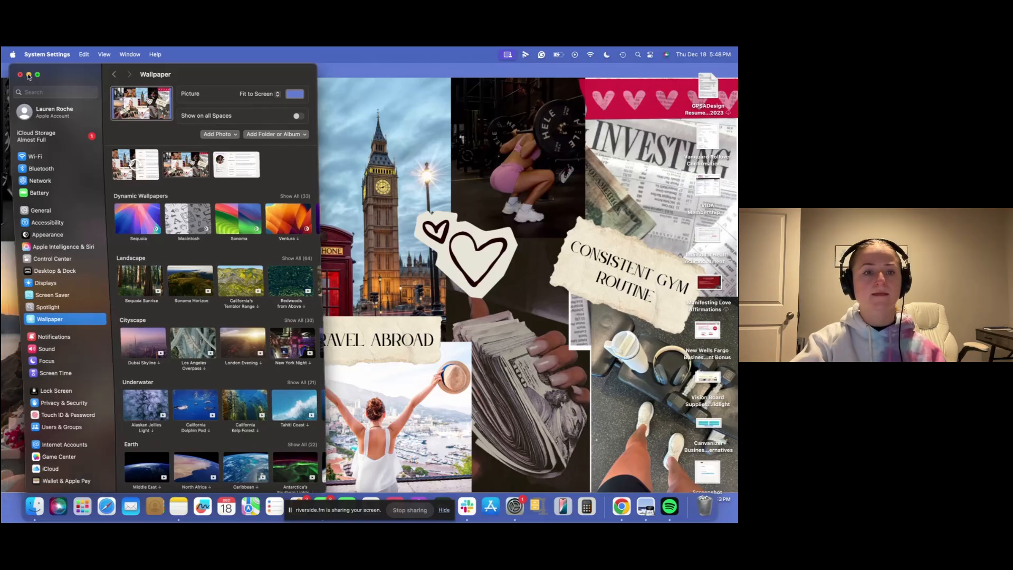